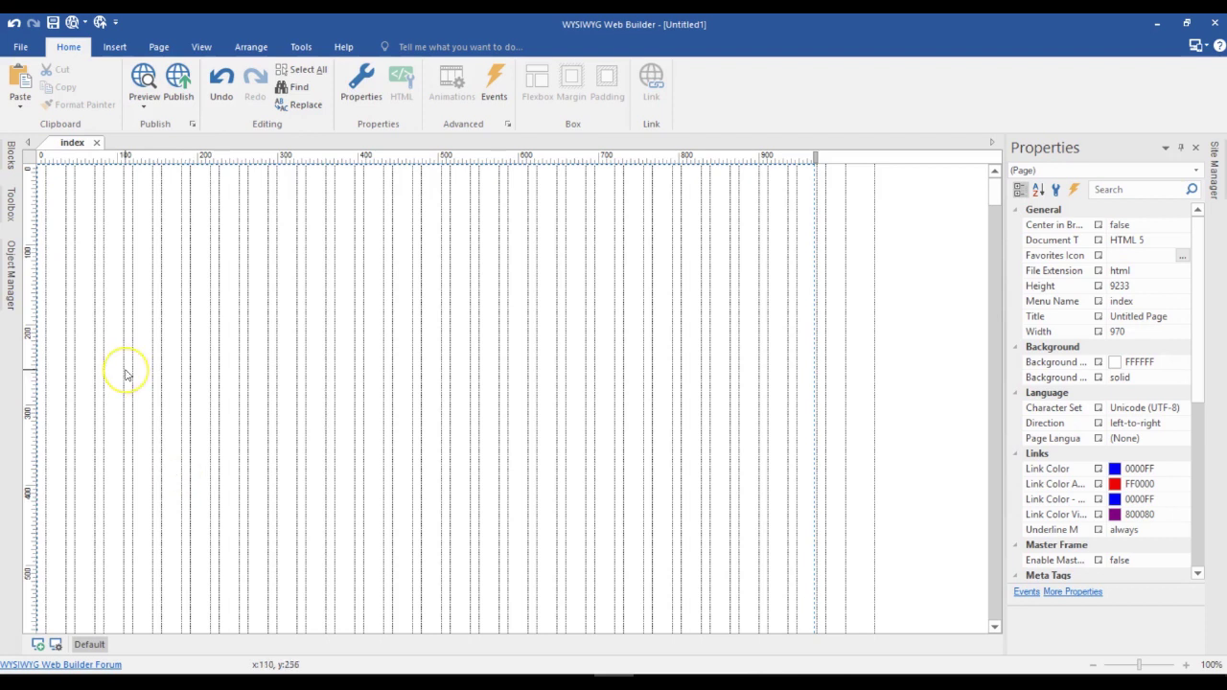
Find the Responsive Menu element by searching 'res', draw it on the page and move it to the top
{"action": "left_click", "coordinate": [12, 219]}
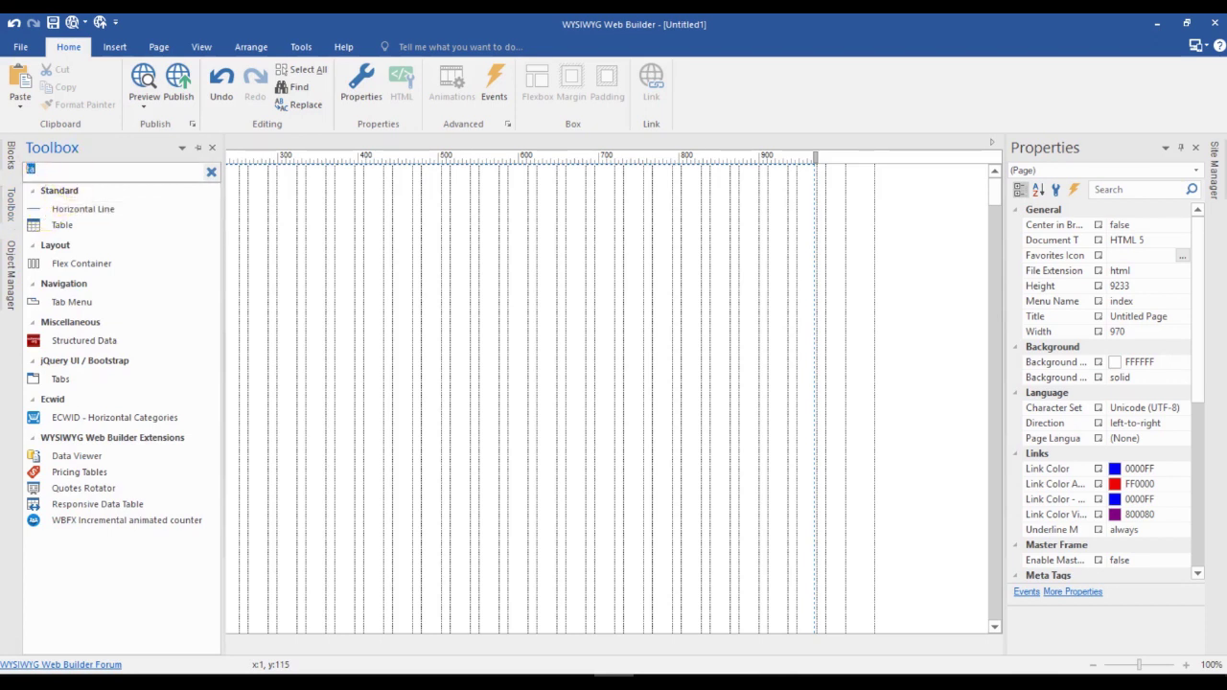
{"action": "key", "text": "BackSpace"}
{"action": "type", "text": "res"}
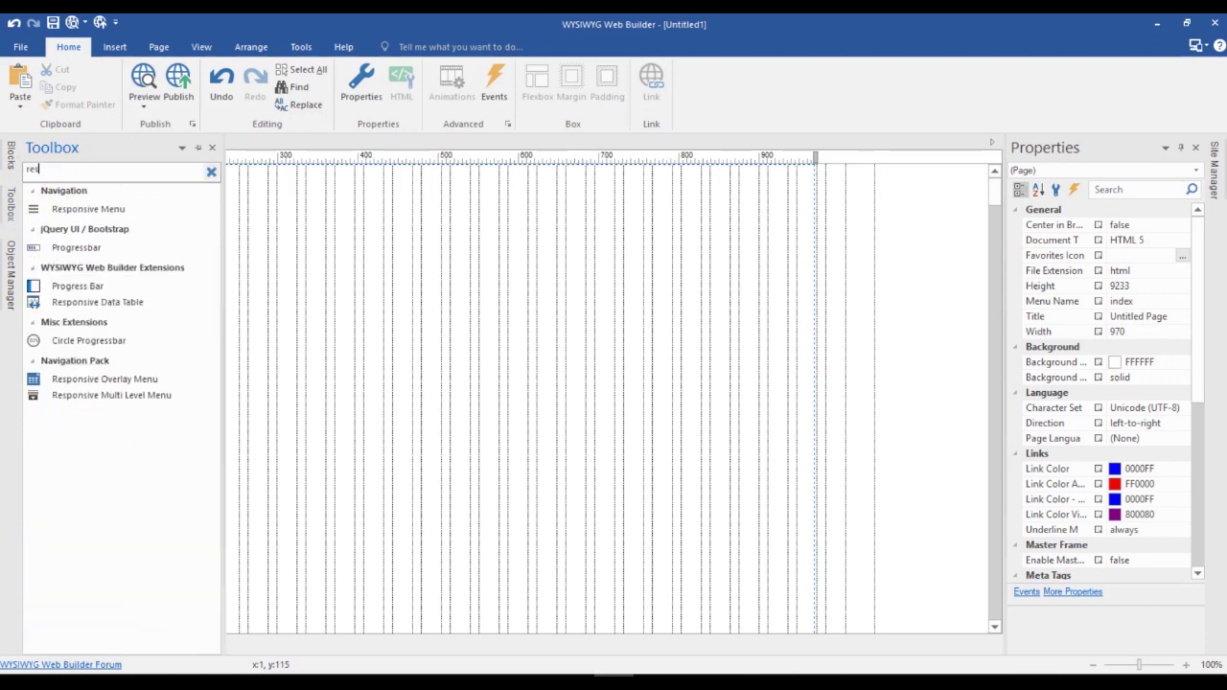
{"action": "left_click", "coordinate": [56, 215]}
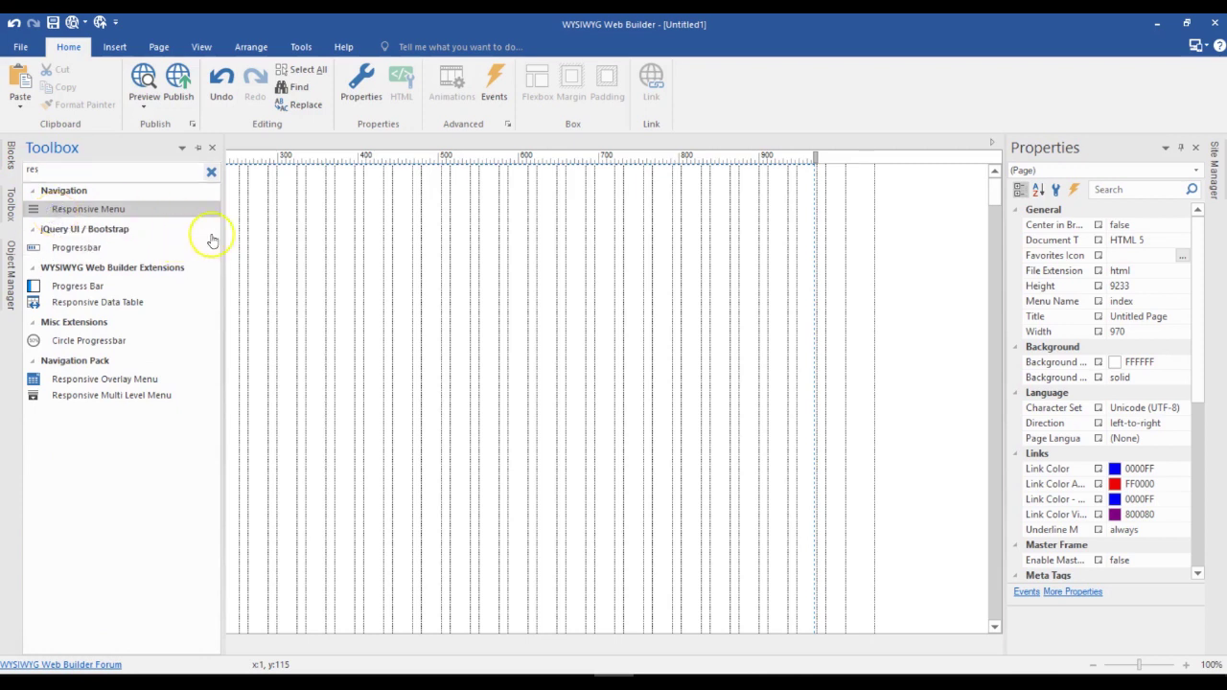
{"action": "mouse_move", "coordinate": [246, 215]}
{"action": "left_mouse_down"}
{"action": "mouse_move", "coordinate": [604, 275]}
{"action": "mouse_move", "coordinate": [834, 281]}
{"action": "mouse_move", "coordinate": [847, 268]}
{"action": "left_mouse_up"}
{"action": "mouse_move", "coordinate": [613, 229]}
{"action": "left_mouse_down"}
{"action": "mouse_move", "coordinate": [521, 205]}
{"action": "mouse_move", "coordinate": [509, 217]}
{"action": "left_mouse_up"}
{"action": "left_click", "coordinate": [397, 226]}
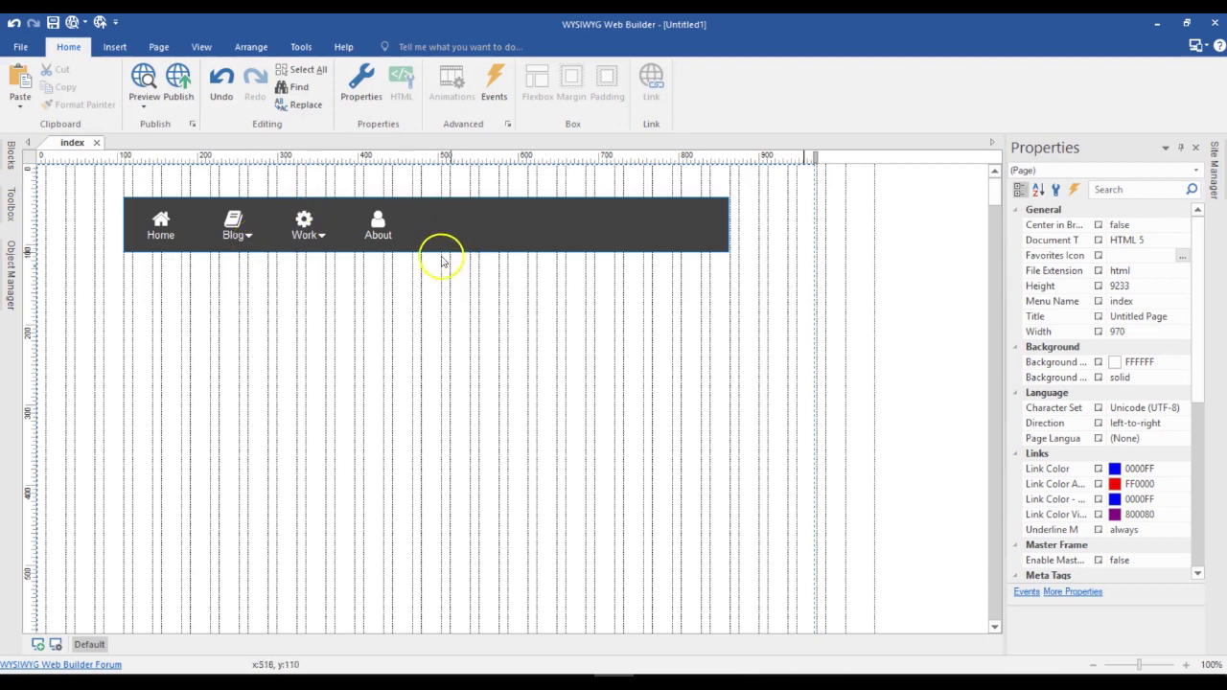
In the menu's settings, remove Design and all the other default menu items
{"action": "left_click", "coordinate": [503, 228]}
{"action": "double_click", "coordinate": [500, 230]}
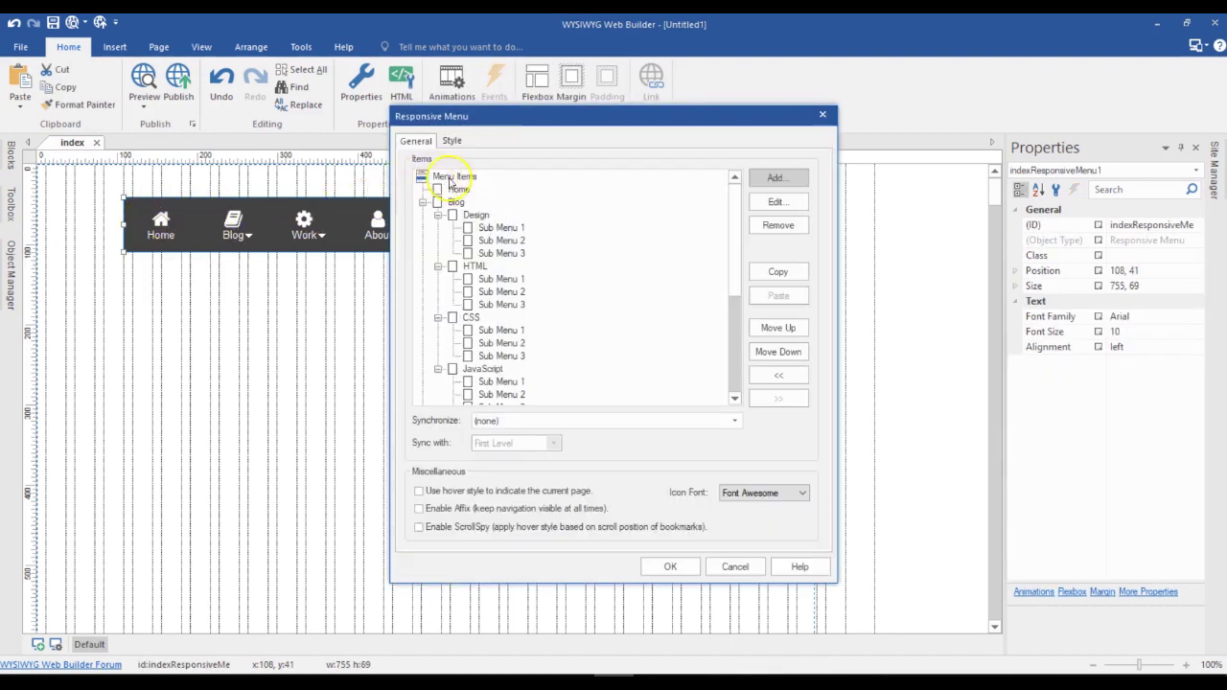
{"action": "left_click", "coordinate": [448, 144]}
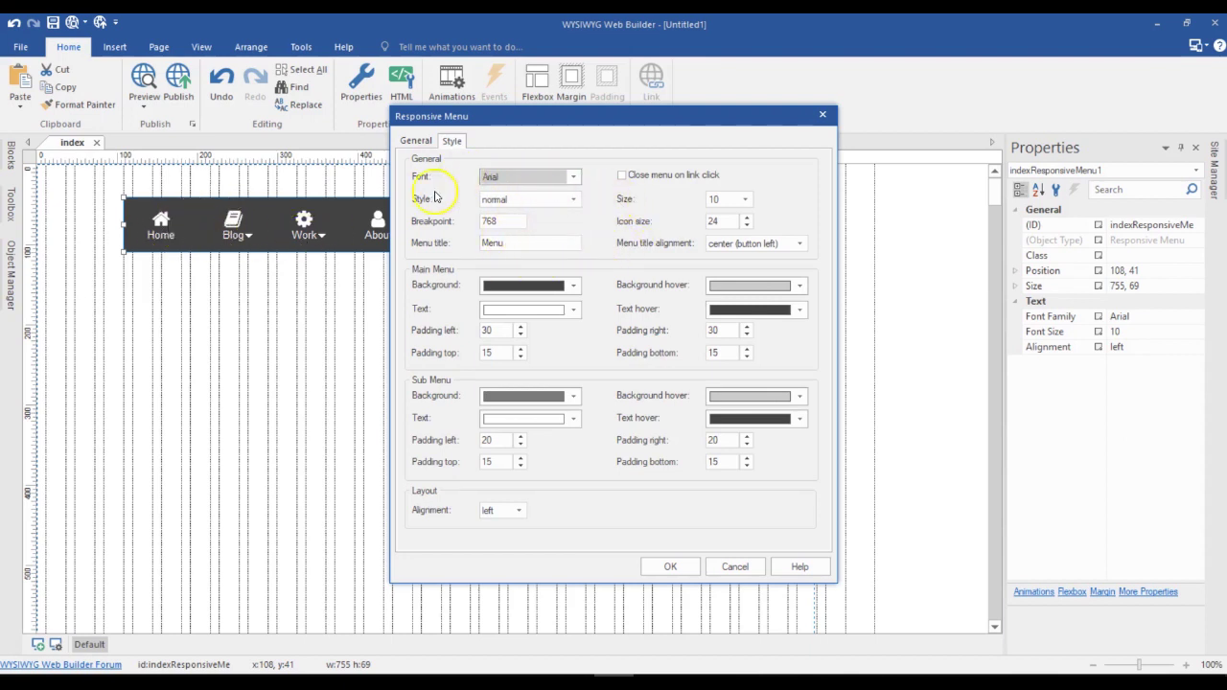
{"action": "left_click", "coordinate": [418, 141]}
{"action": "left_click", "coordinate": [477, 215]}
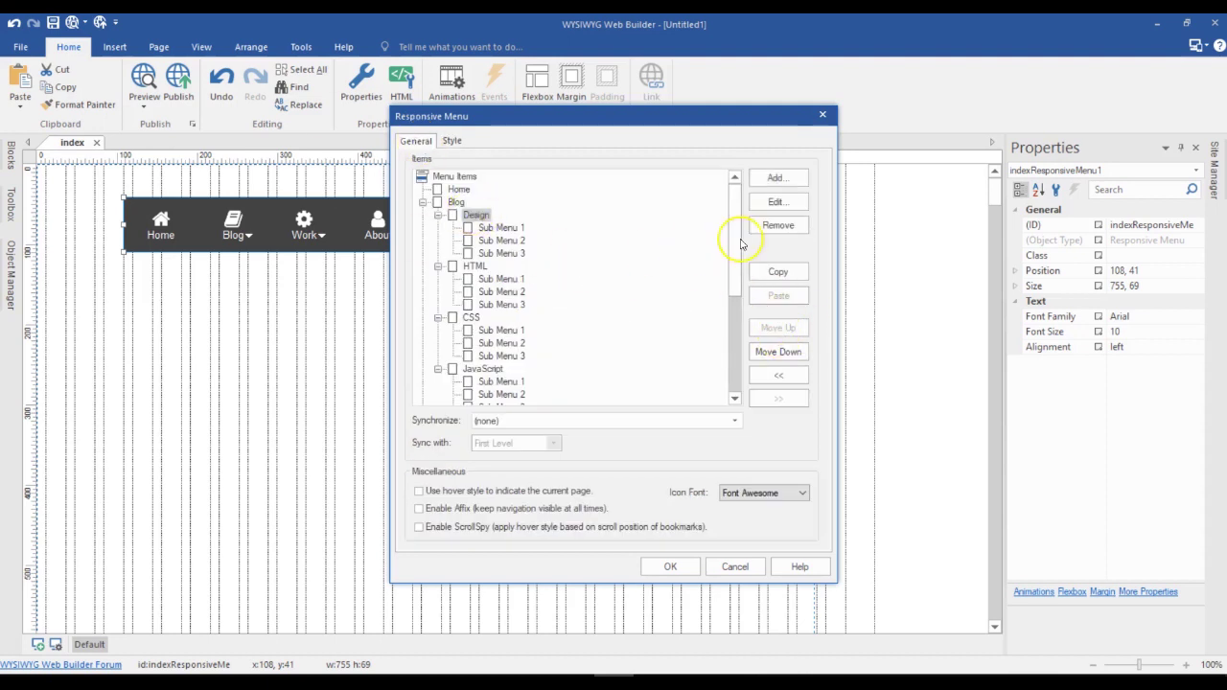
{"action": "left_click", "coordinate": [778, 225]}
{"action": "left_click", "coordinate": [761, 226]}
{"action": "left_click", "coordinate": [761, 227]}
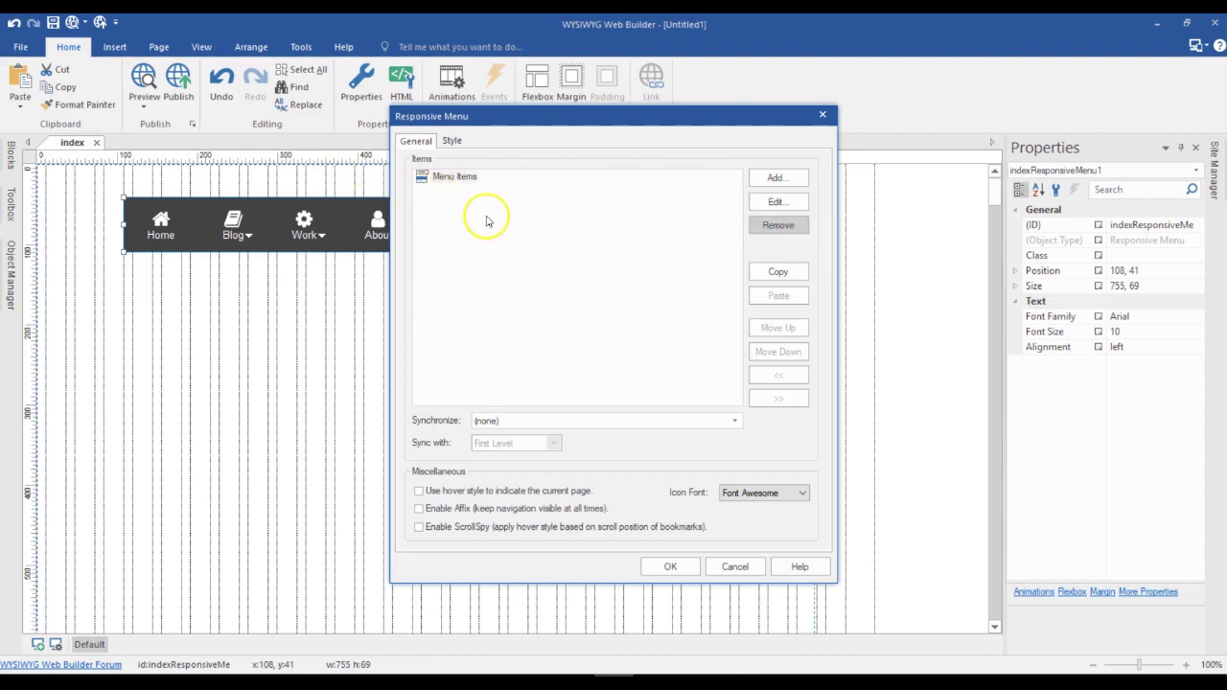
Add the menu items HOME, ABOUT, SERVICES and CONTACT
{"action": "left_click", "coordinate": [776, 177]}
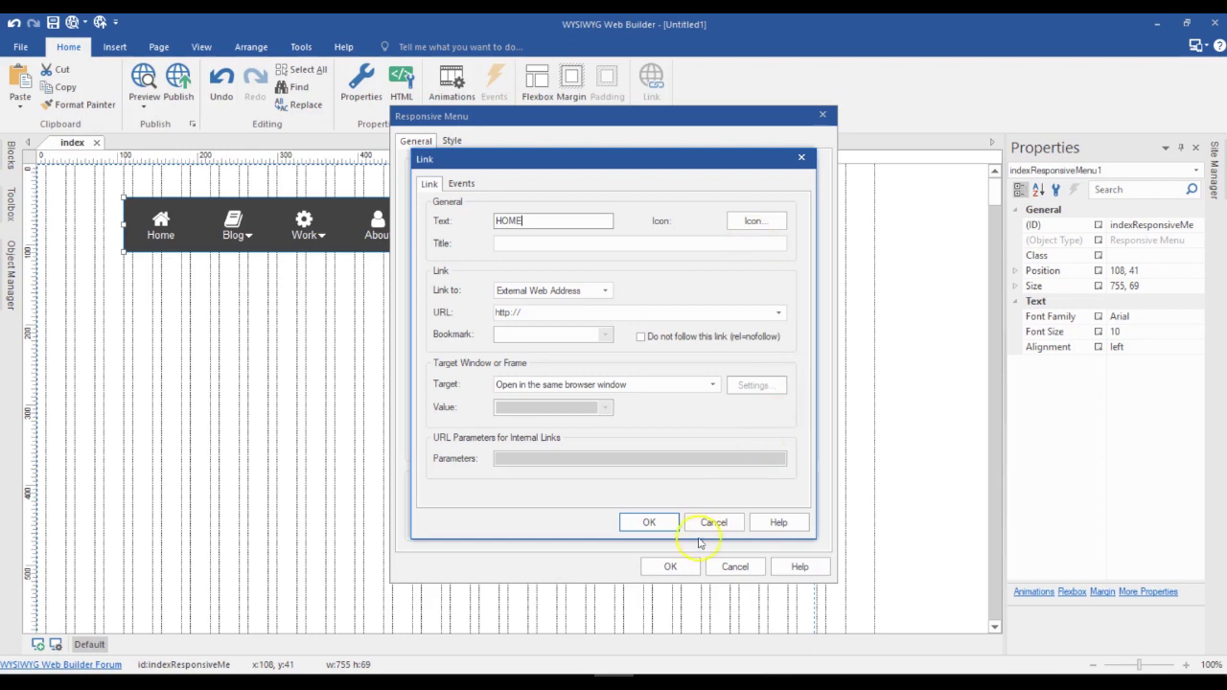
{"action": "left_click", "coordinate": [636, 518]}
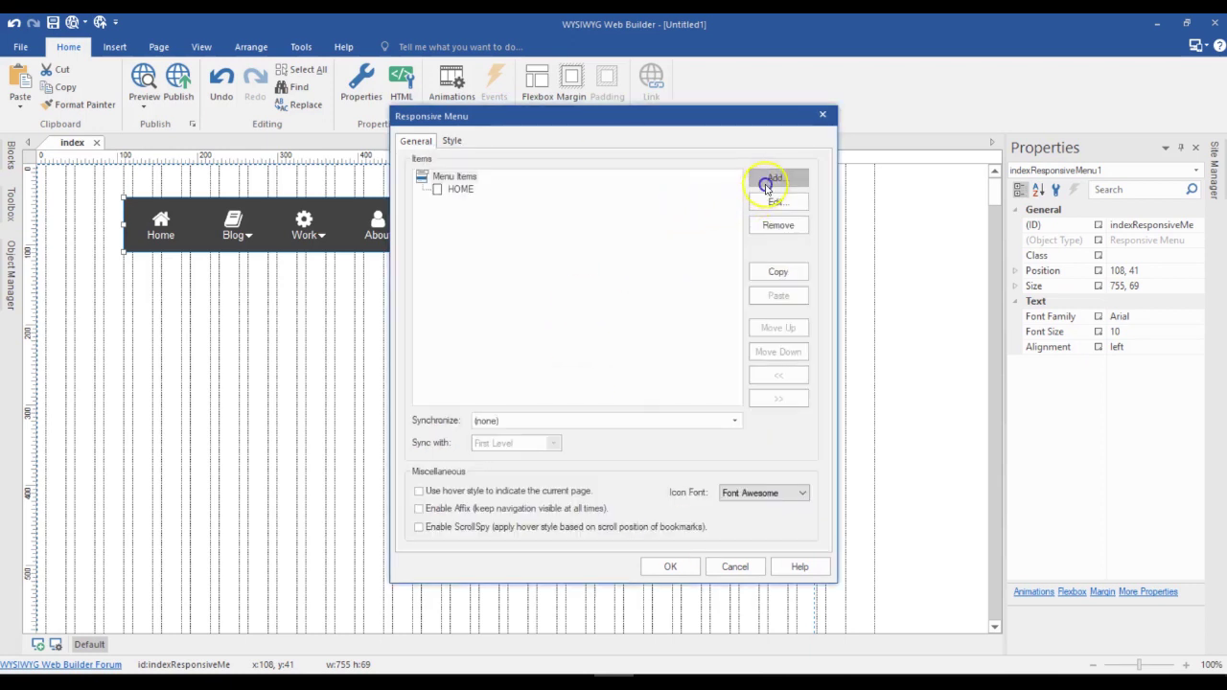
{"action": "left_click", "coordinate": [766, 180]}
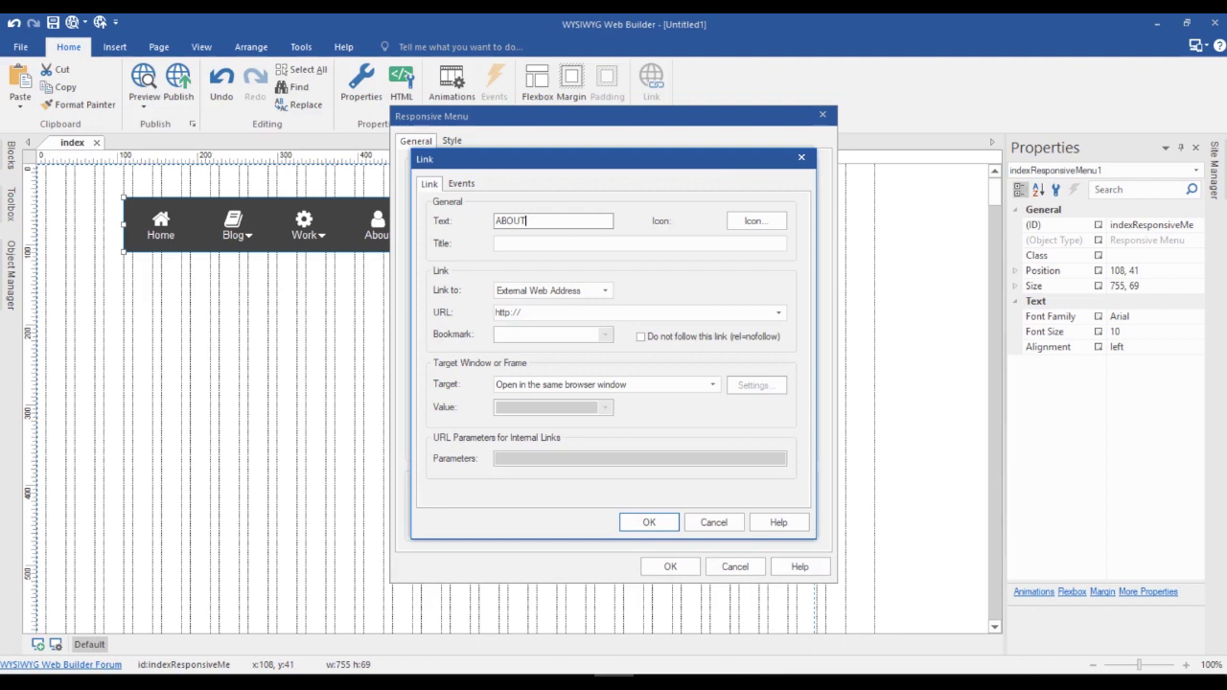
{"action": "left_click", "coordinate": [650, 523]}
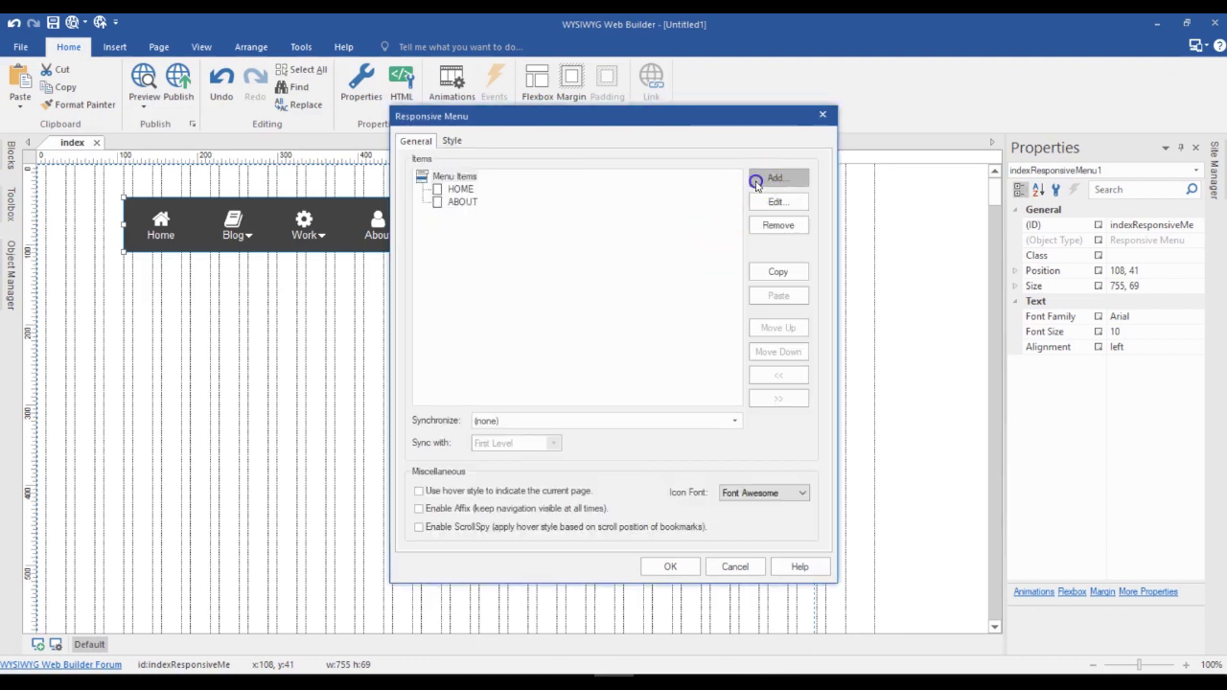
{"action": "left_click", "coordinate": [756, 181]}
{"action": "type", "text": "SERVICES"}
{"action": "left_click", "coordinate": [652, 523]}
{"action": "left_click", "coordinate": [767, 182]}
{"action": "type", "text": "CONTACT"}
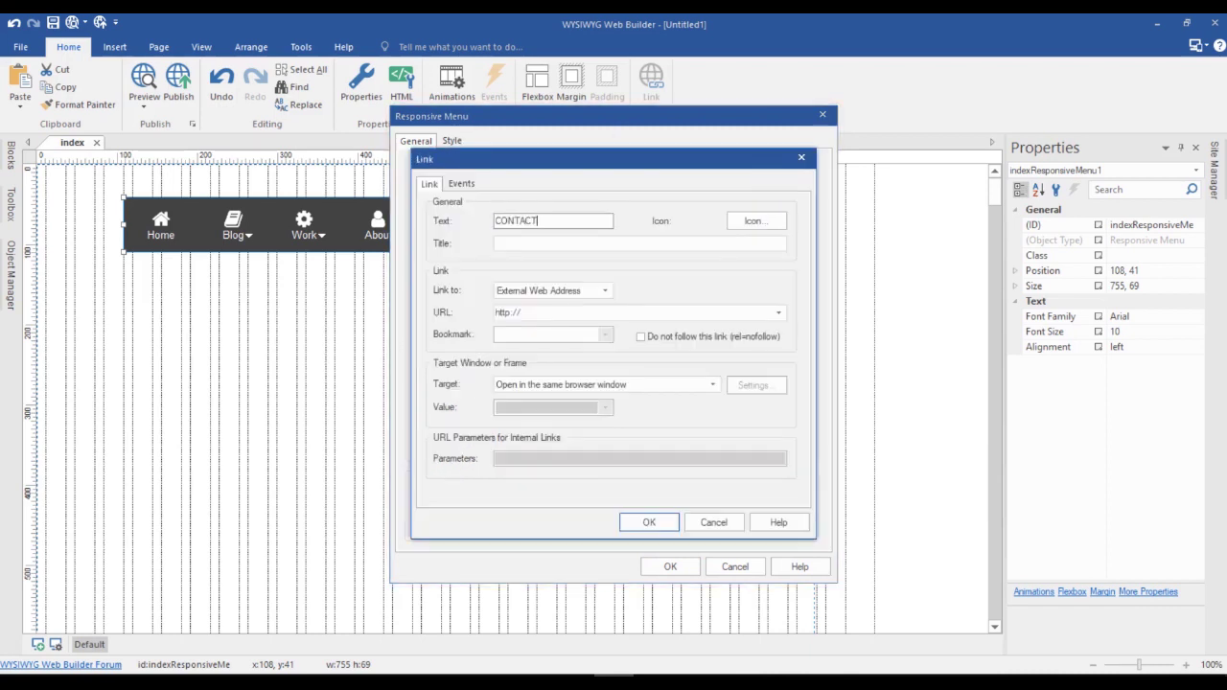
{"action": "left_click", "coordinate": [649, 523]}
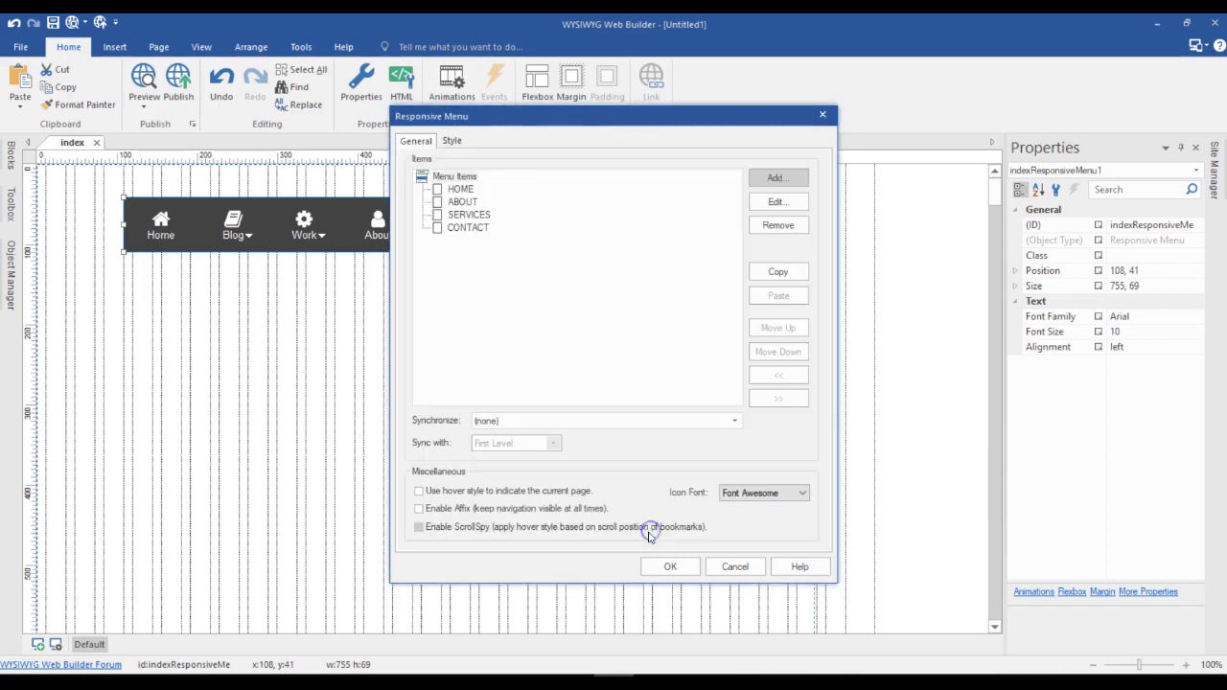
{"action": "left_click", "coordinate": [452, 141]}
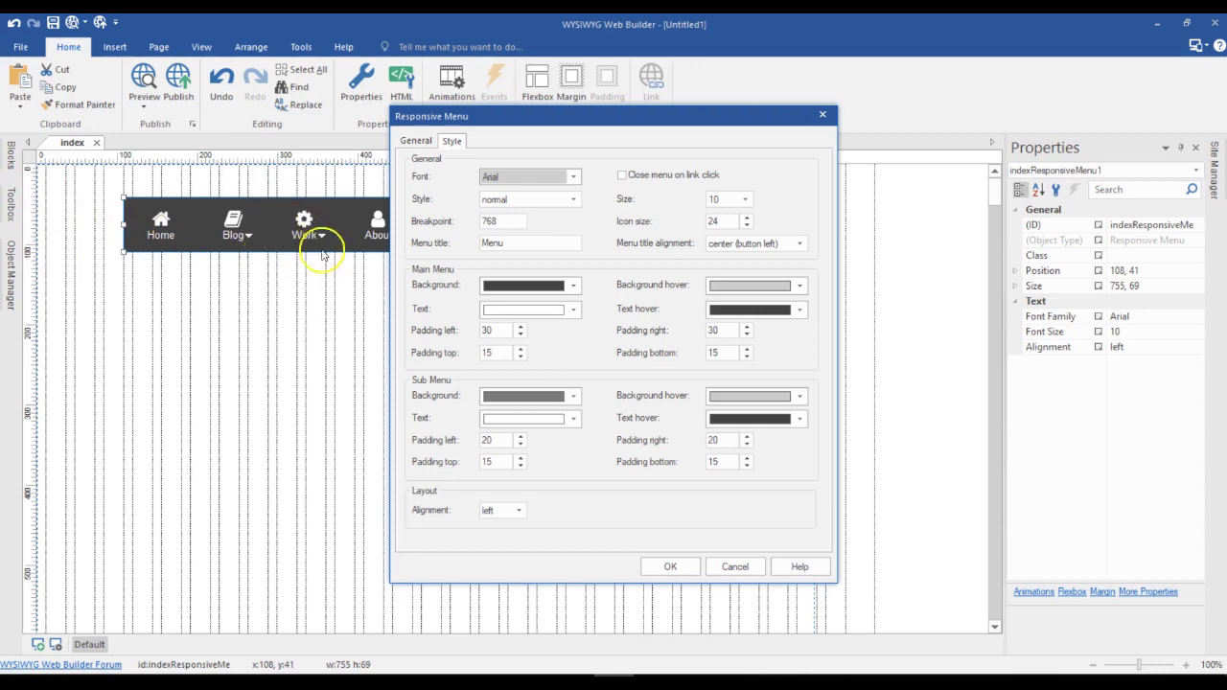
Set the Main Menu Background colour to black on the Style tab
{"action": "left_click", "coordinate": [529, 286]}
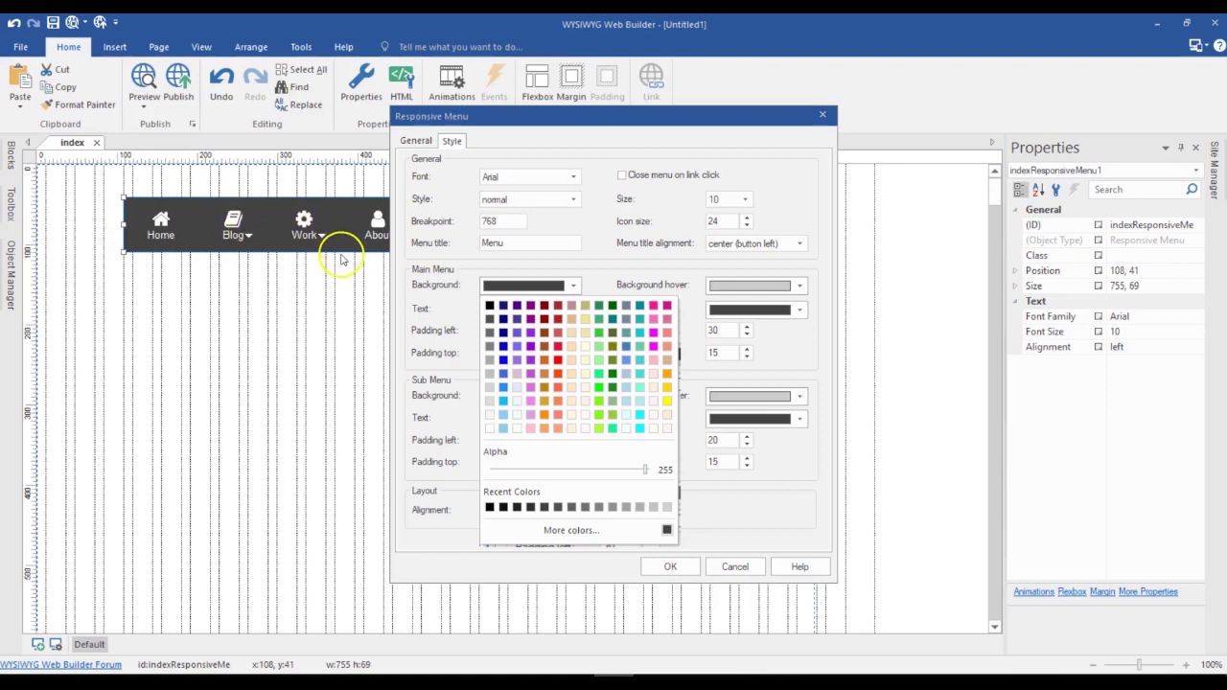
{"action": "left_click", "coordinate": [490, 306]}
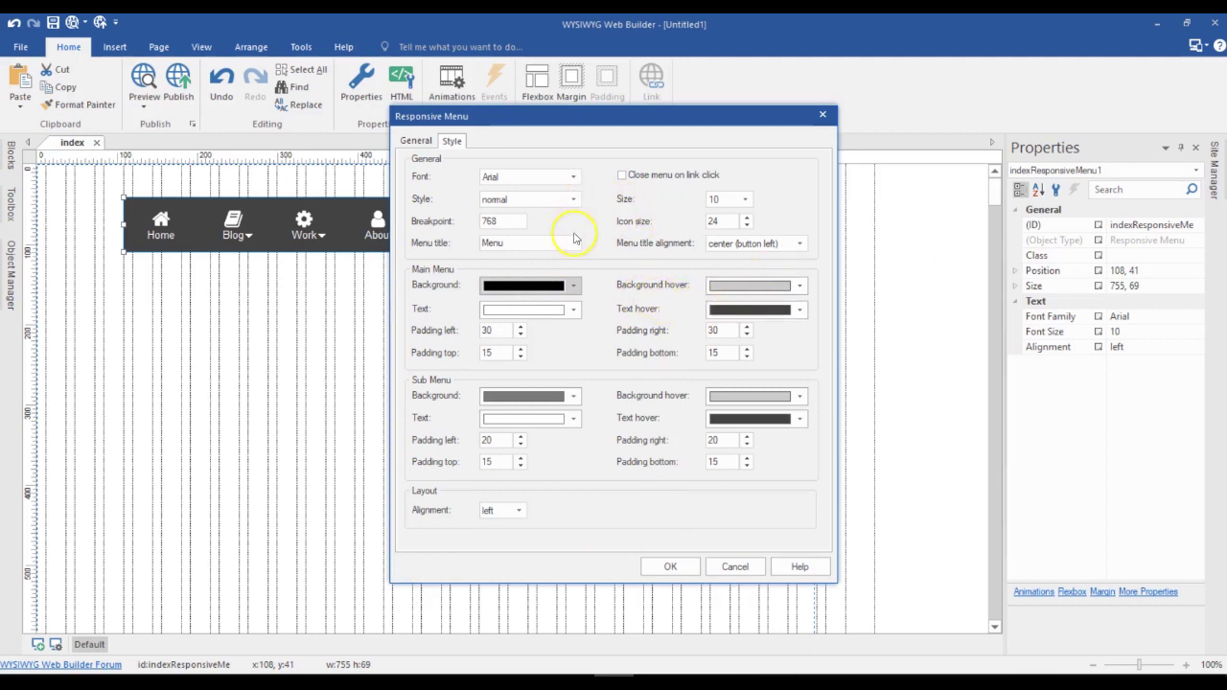
{"action": "left_click", "coordinate": [672, 565]}
{"action": "left_click", "coordinate": [622, 475]}
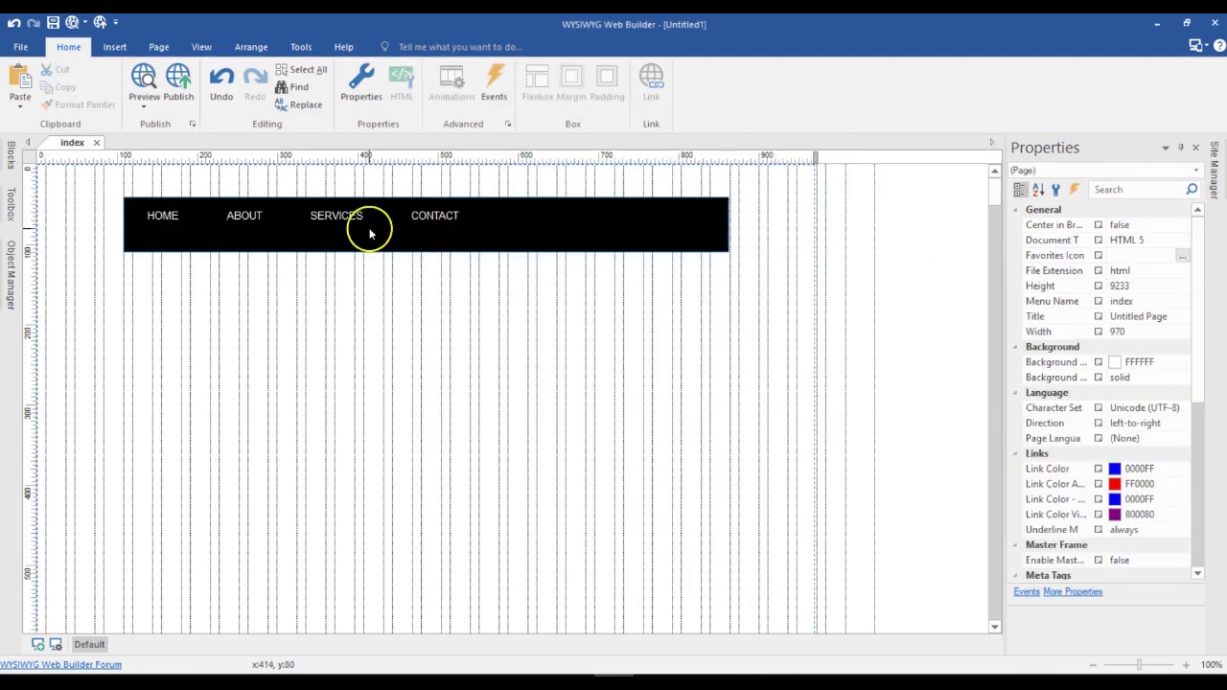
{"action": "left_click", "coordinate": [276, 230]}
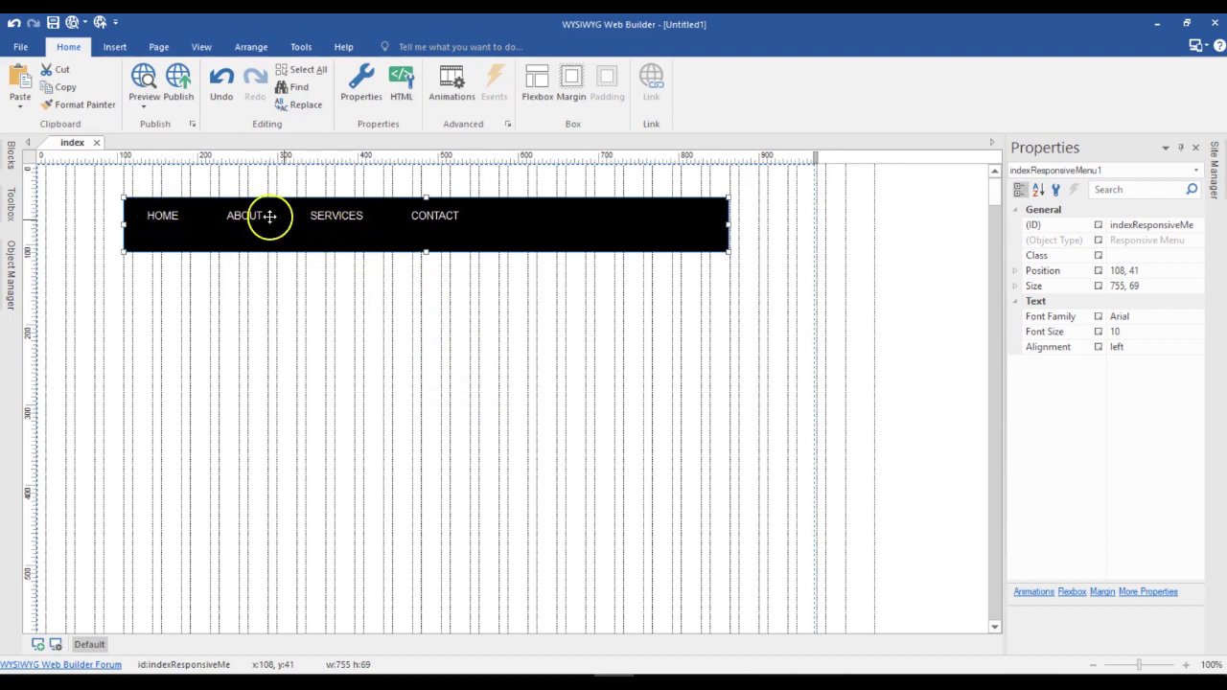
{"action": "double_click", "coordinate": [340, 227]}
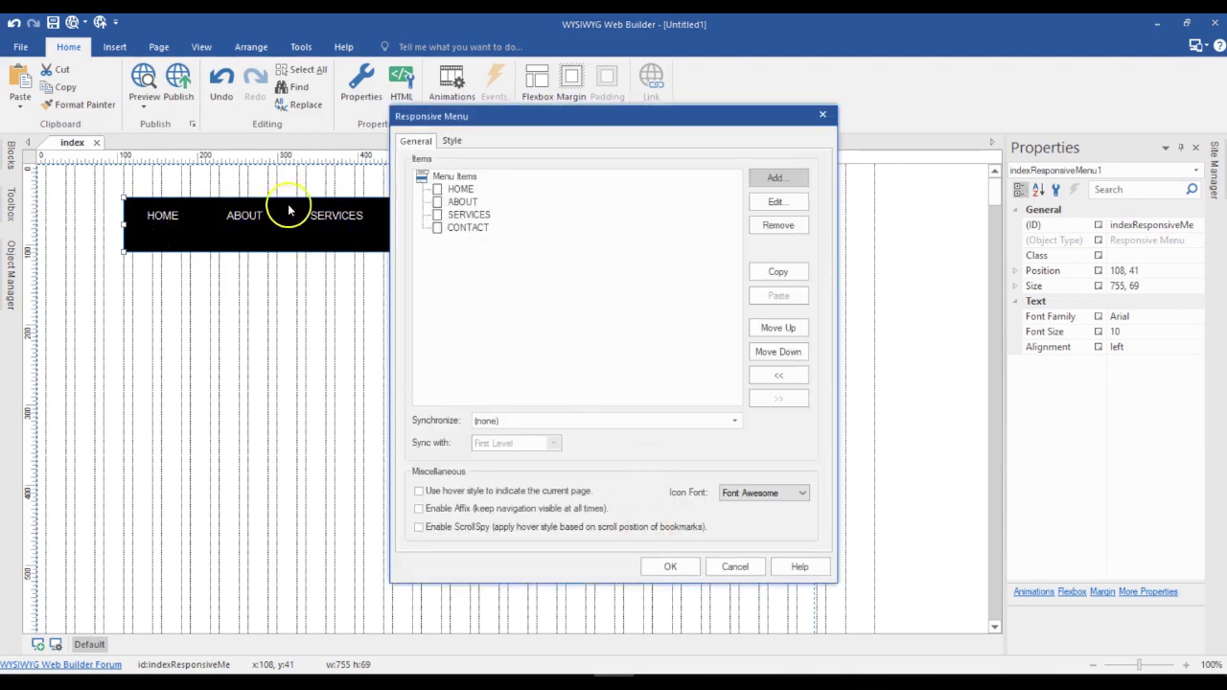
{"action": "left_click", "coordinate": [450, 140]}
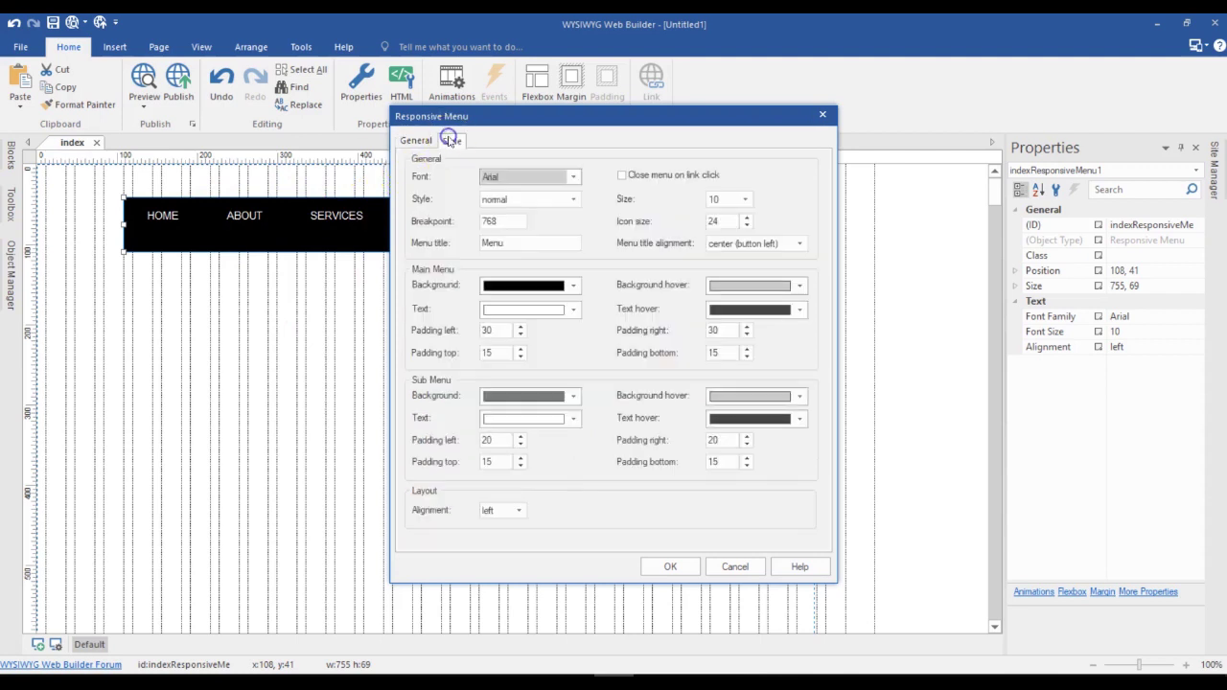
{"action": "double_click", "coordinate": [486, 330]}
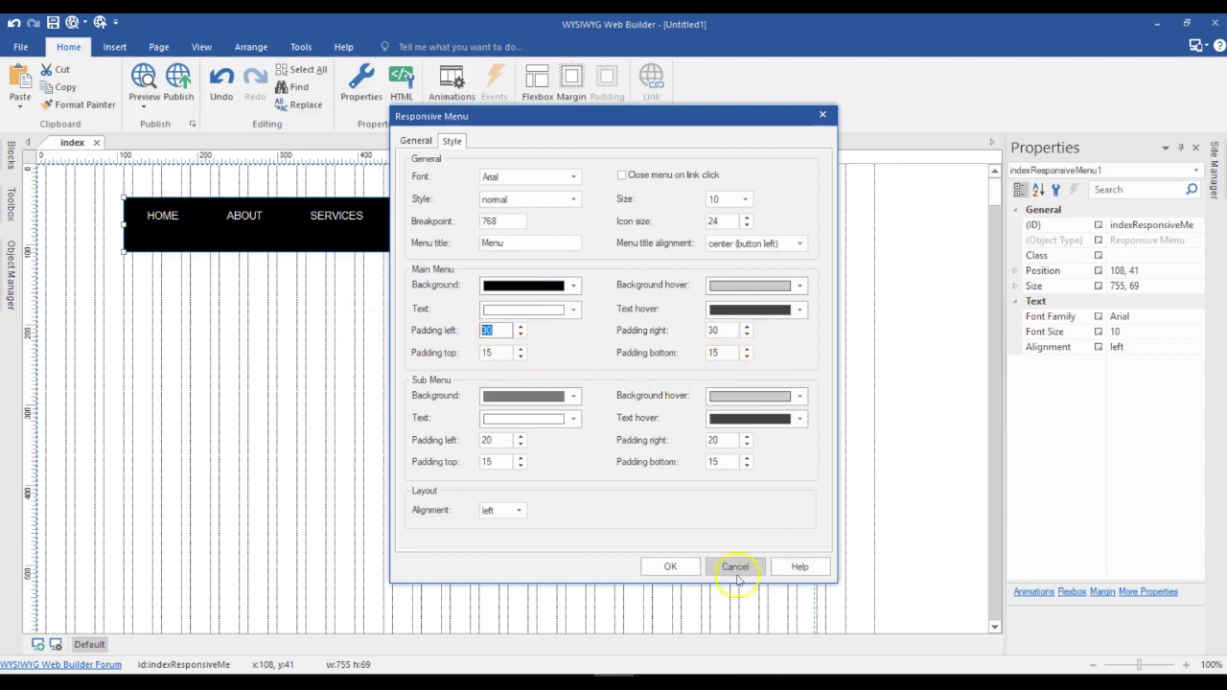
{"action": "left_click", "coordinate": [682, 568]}
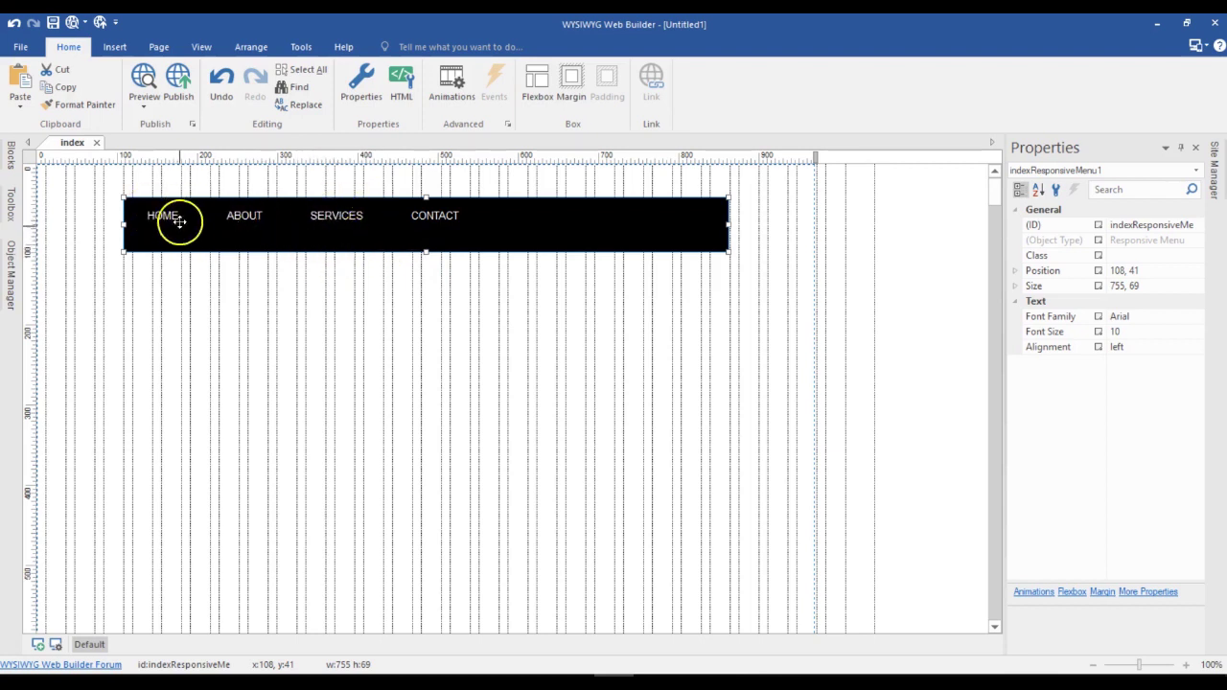
Set the Responsive Menu icon size to 0 on the Style tab and apply it
{"action": "double_click", "coordinate": [281, 221]}
{"action": "left_click_drag", "start_coordinate": [523, 124], "coordinate": [614, 136]}
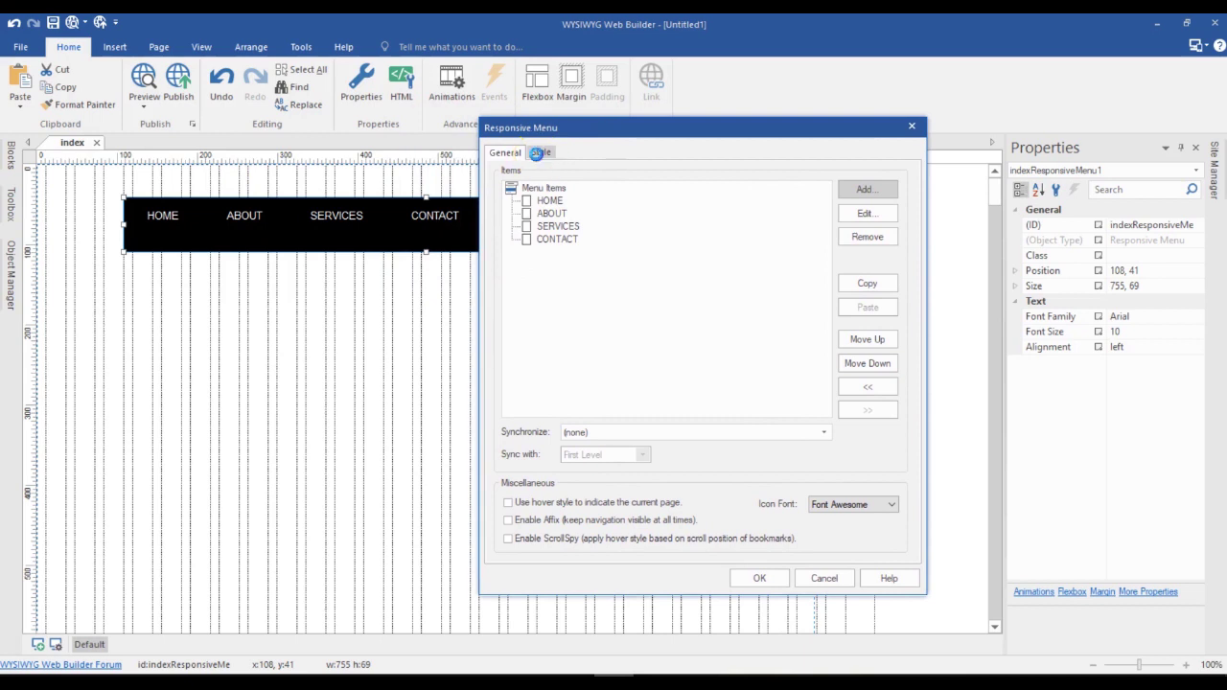
{"action": "left_click", "coordinate": [539, 153]}
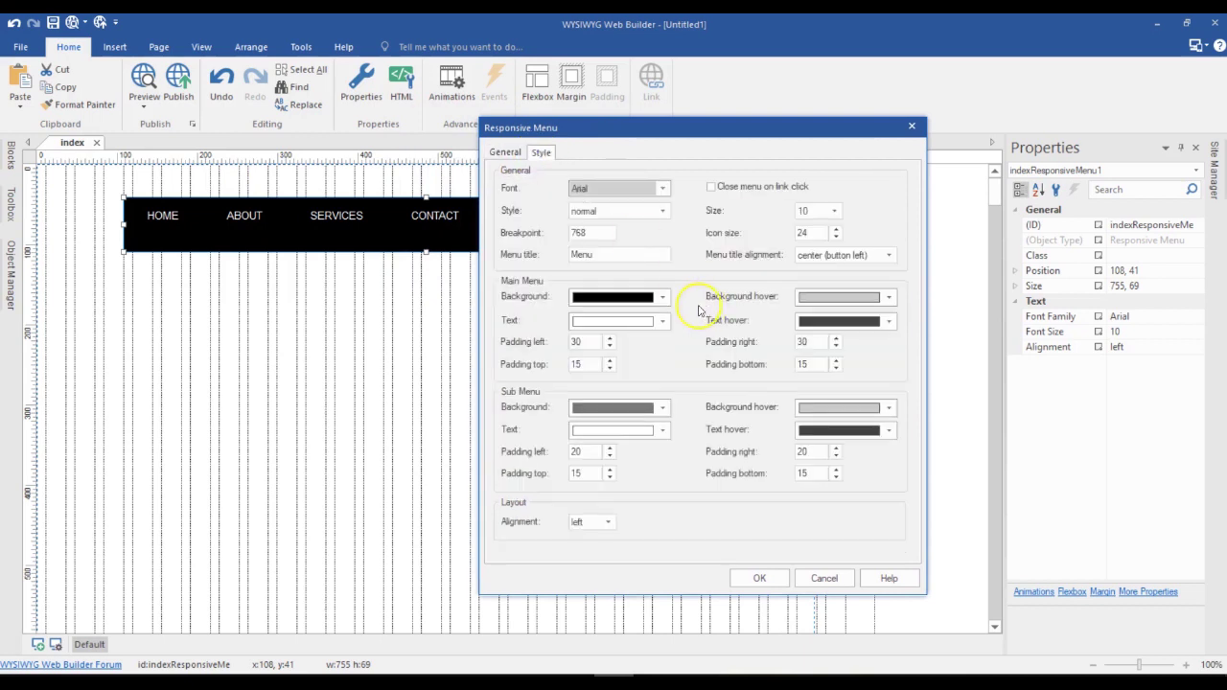
{"action": "left_click", "coordinate": [820, 234]}
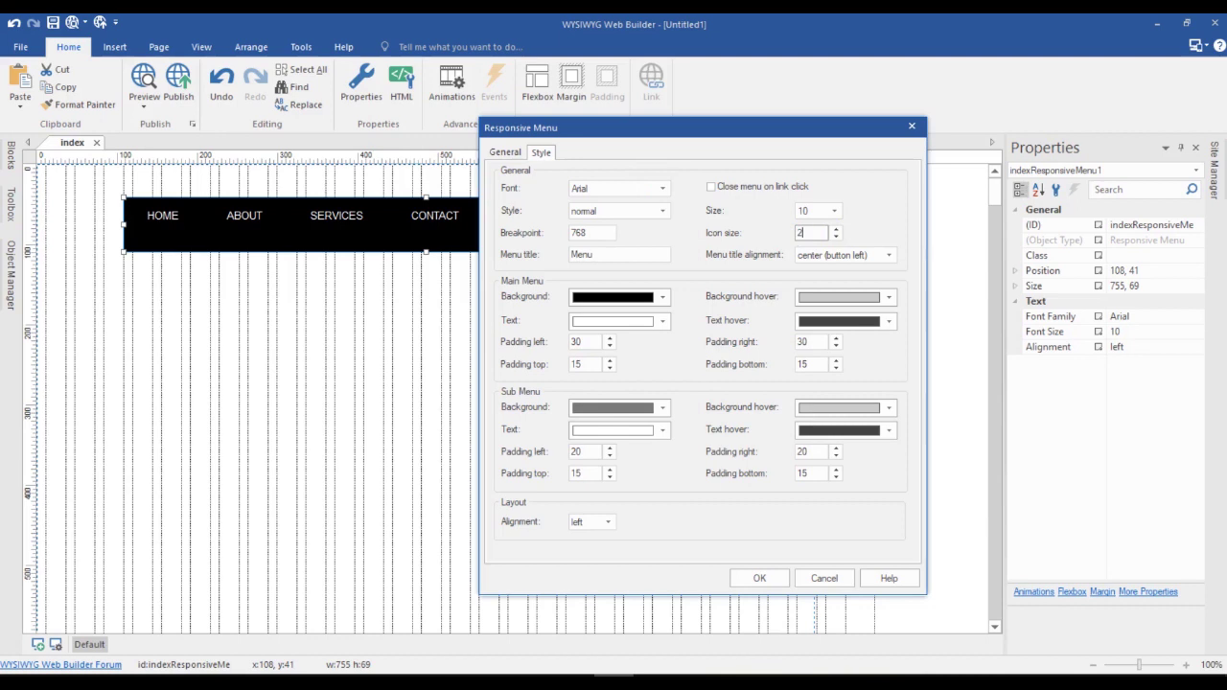
{"action": "left_click", "coordinate": [762, 577]}
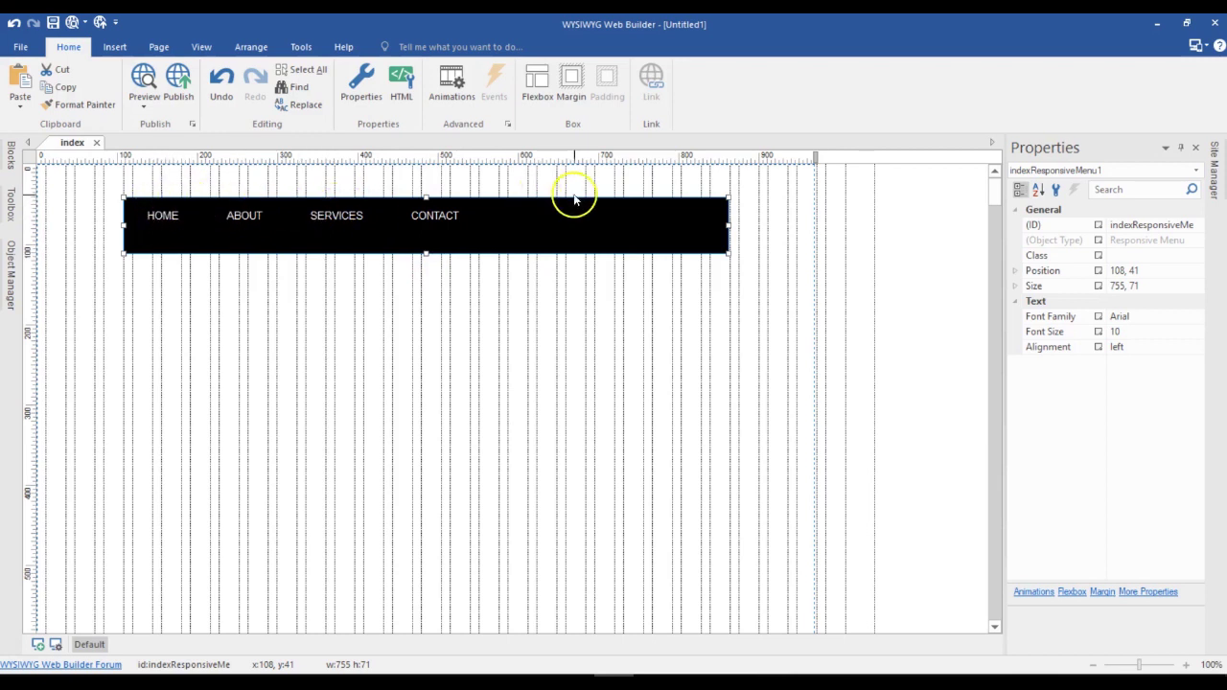
{"action": "double_click", "coordinate": [551, 216]}
{"action": "left_click", "coordinate": [451, 141]}
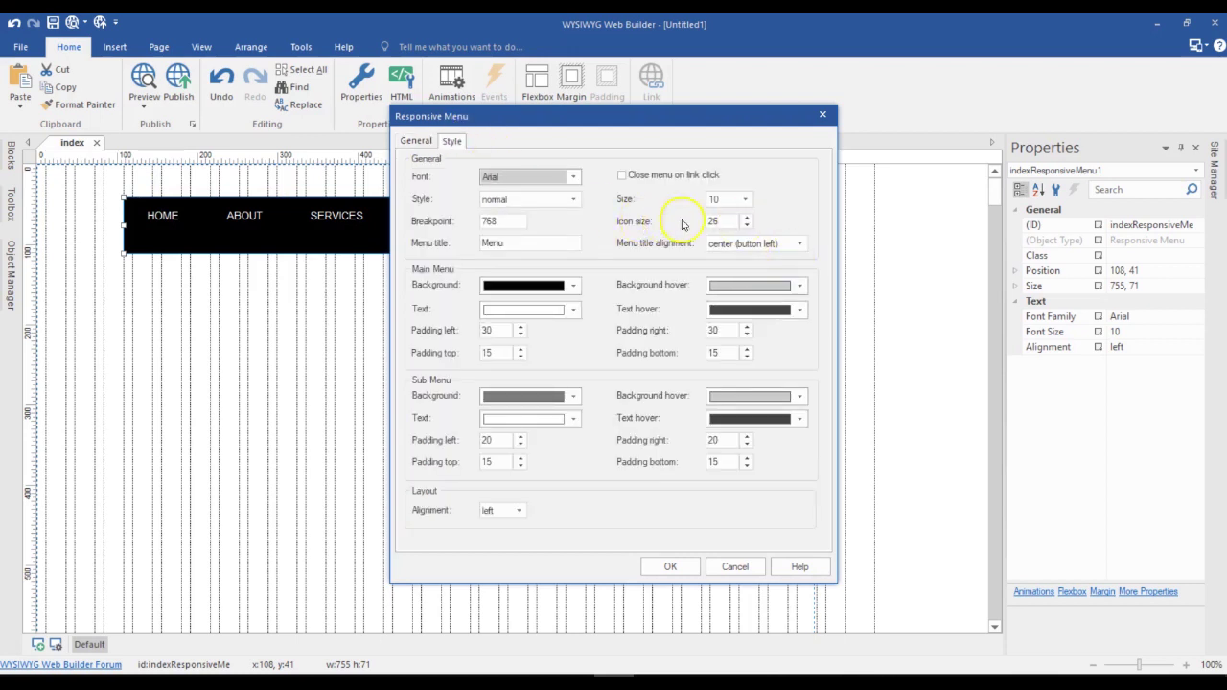
{"action": "left_click", "coordinate": [713, 221]}
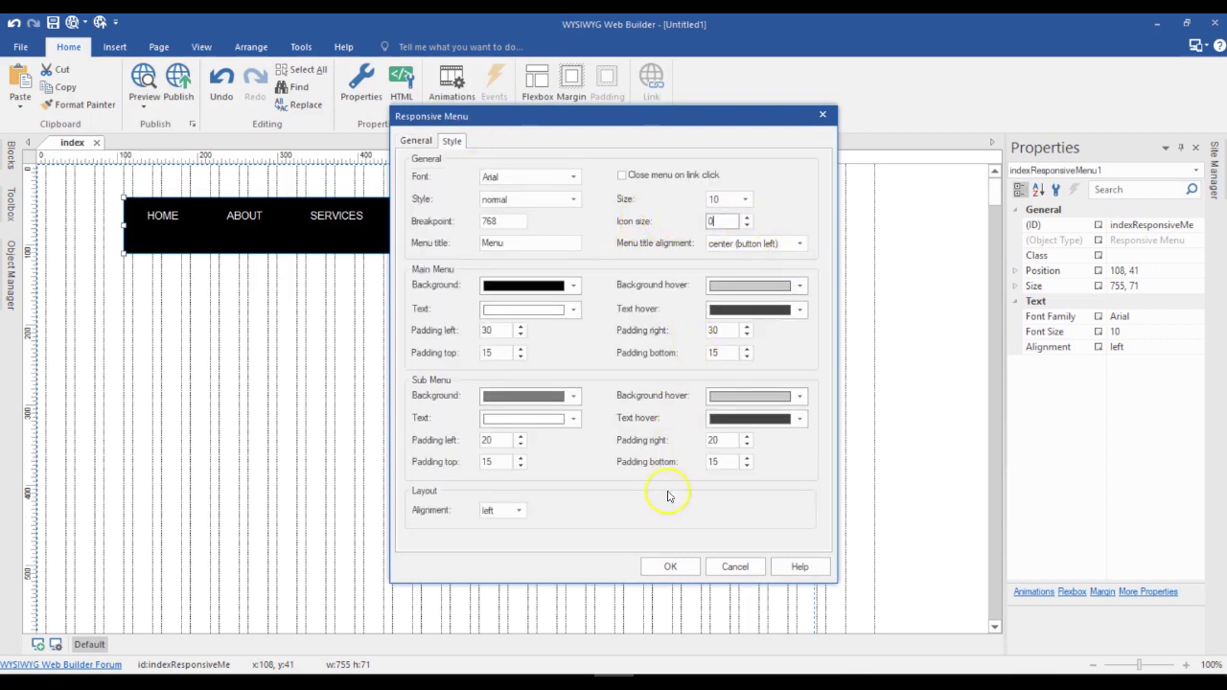
{"action": "left_click", "coordinate": [670, 567]}
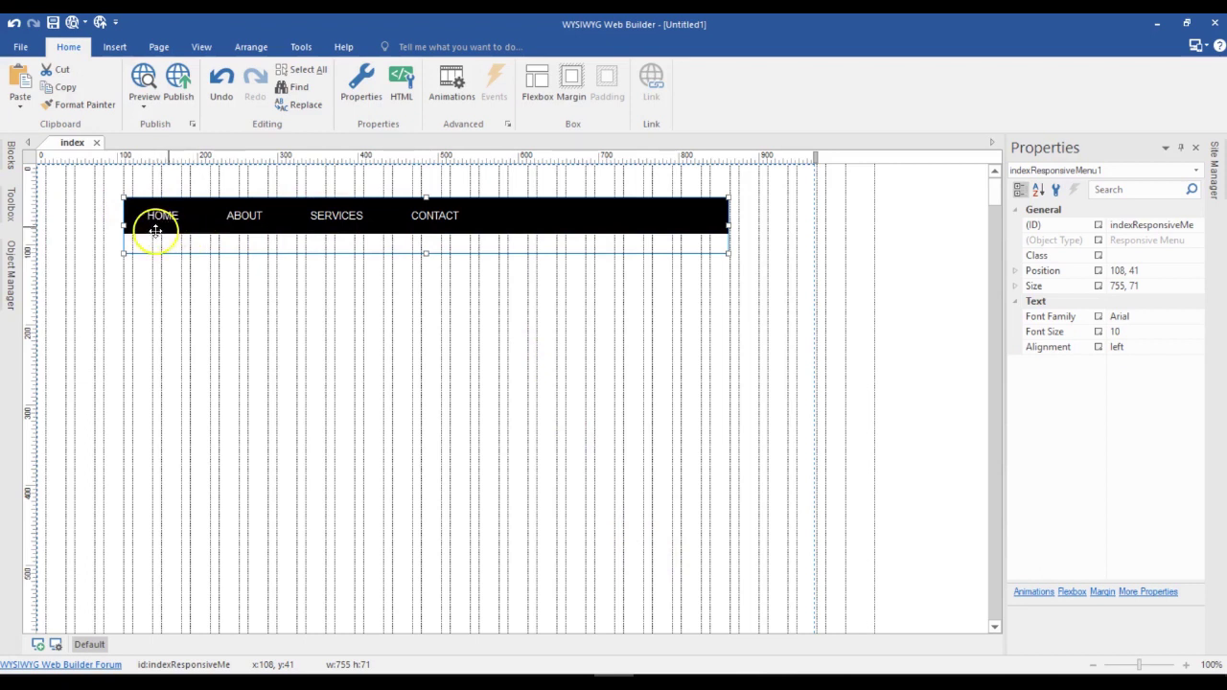
Shrink the menu bar to 45 px tall and move it left to about 100, 28
{"action": "left_click", "coordinate": [423, 254]}
{"action": "left_click", "coordinate": [423, 232]}
{"action": "left_click_drag", "start_coordinate": [429, 251], "coordinate": [427, 230]}
{"action": "left_click", "coordinate": [620, 253]}
{"action": "mouse_move", "coordinate": [608, 229]}
{"action": "left_mouse_down"}
{"action": "mouse_move", "coordinate": [585, 223]}
{"action": "mouse_move", "coordinate": [595, 211]}
{"action": "left_mouse_up"}
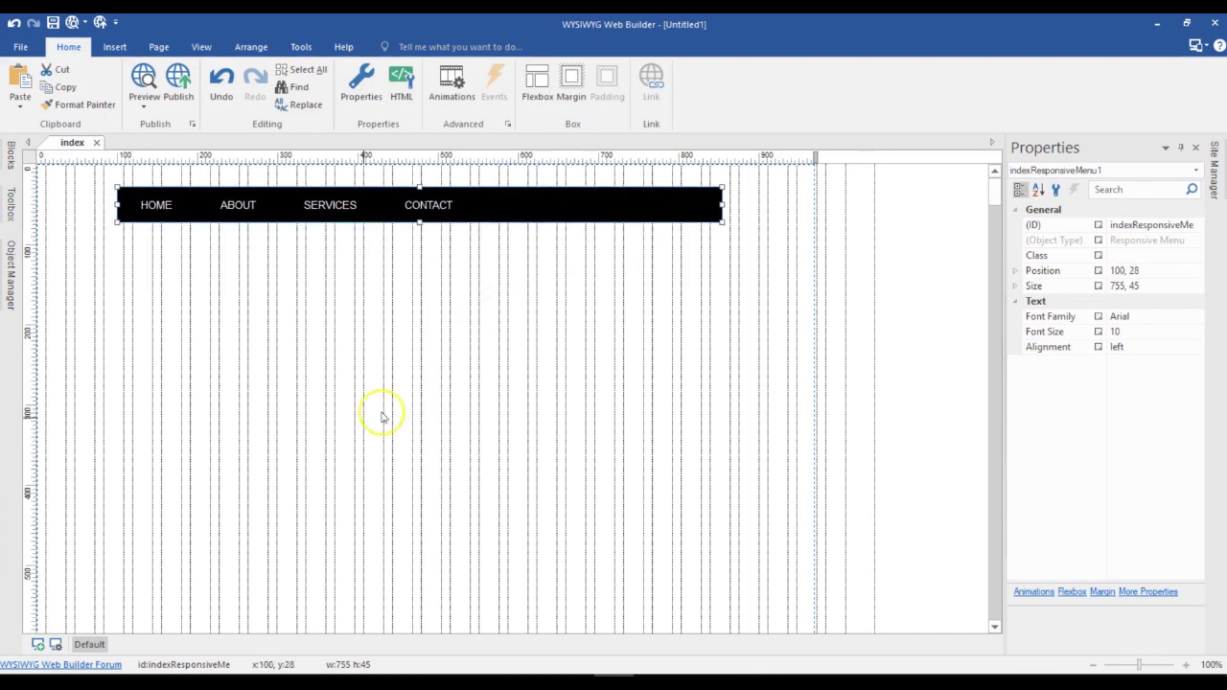
Add two page breakpoints with max-widths of 320px and 480px
{"action": "left_click", "coordinate": [55, 645]}
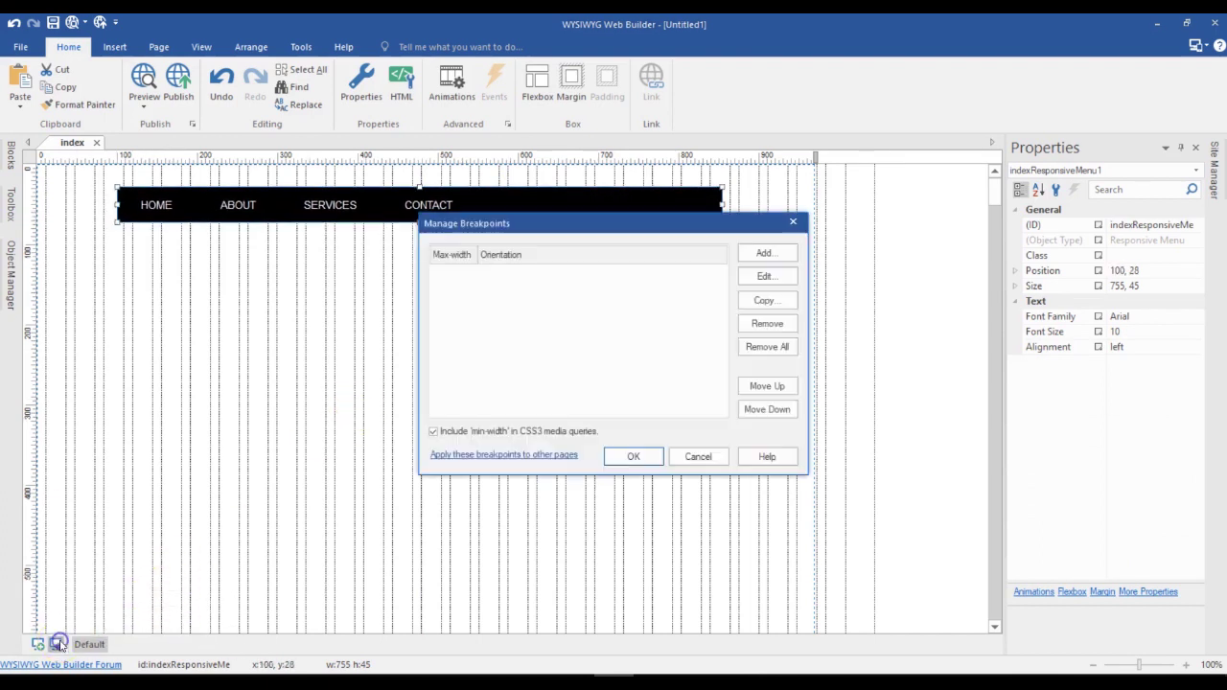
{"action": "left_click", "coordinate": [767, 253]}
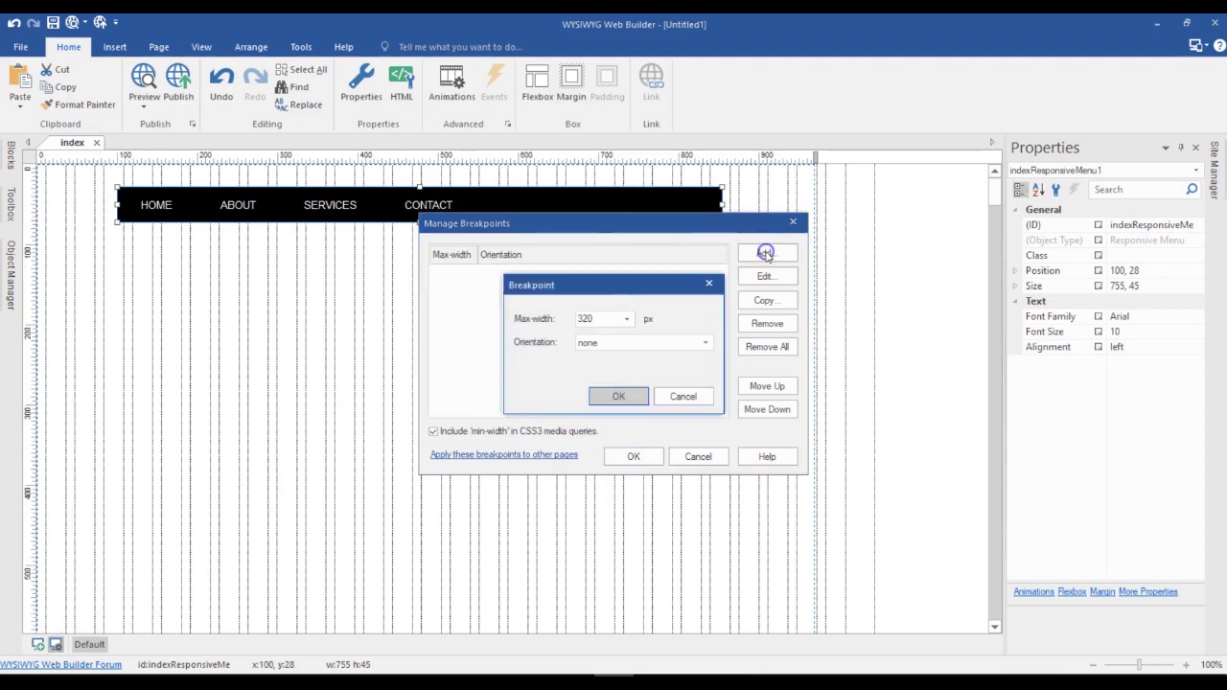
{"action": "left_click", "coordinate": [622, 398]}
{"action": "left_click", "coordinate": [765, 253]}
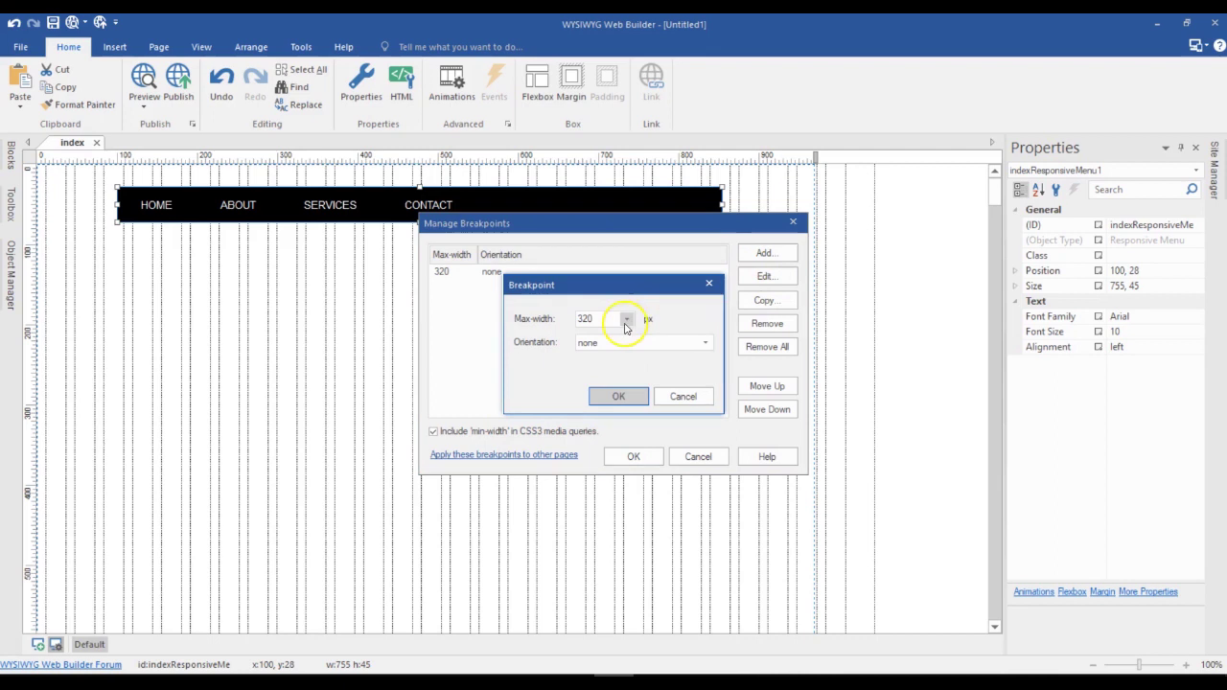
{"action": "left_click", "coordinate": [626, 318]}
{"action": "left_click", "coordinate": [590, 353]}
{"action": "left_click", "coordinate": [618, 399]}
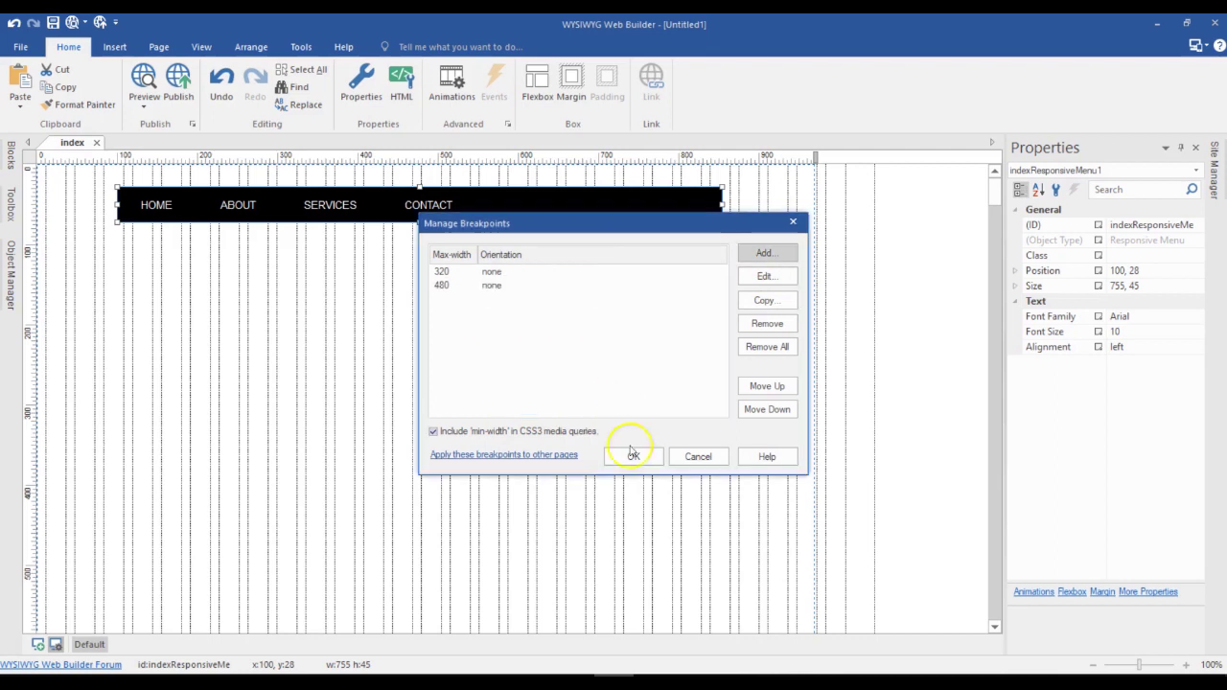
{"action": "left_click", "coordinate": [632, 455]}
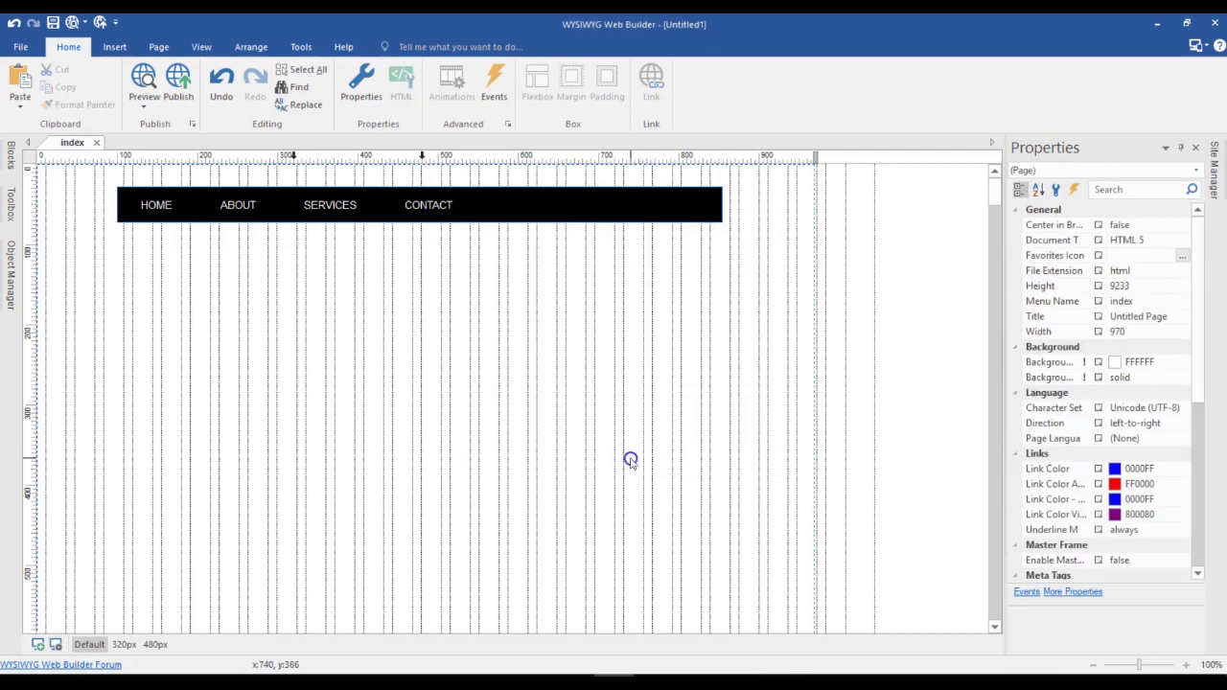
In the 480px layout, move the menu bar to 24, 22 and narrow it to 446 px wide
{"action": "left_click", "coordinate": [421, 158]}
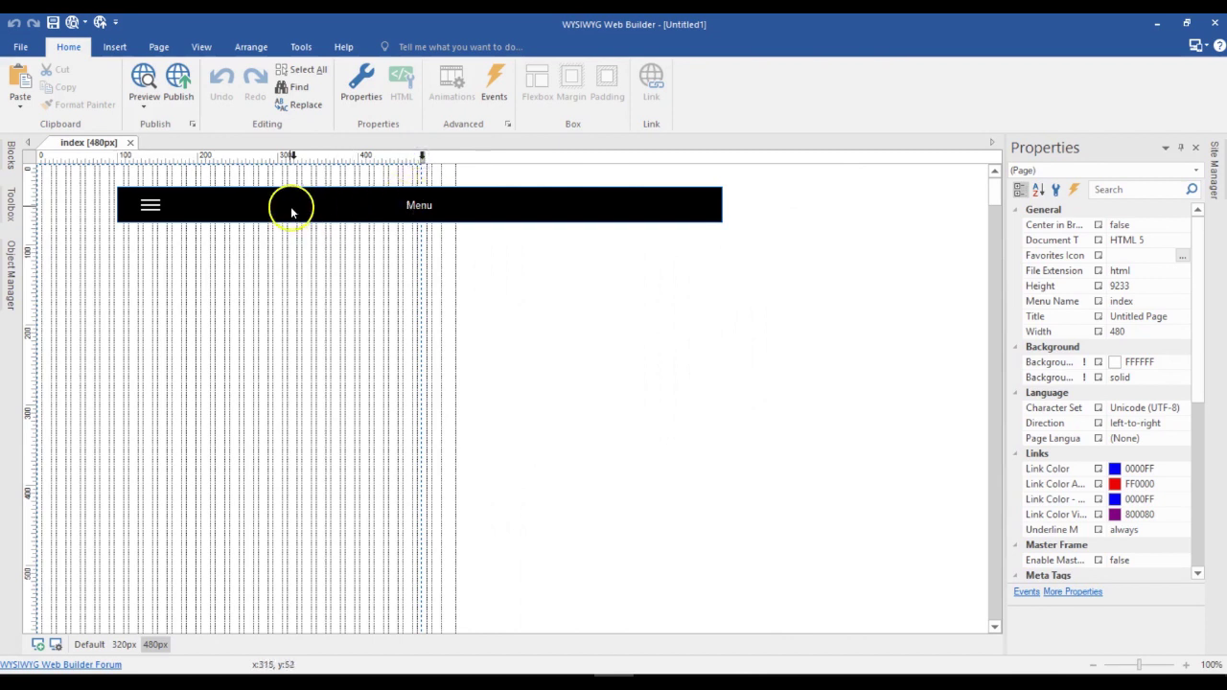
{"action": "left_click", "coordinate": [249, 204]}
{"action": "left_click_drag", "start_coordinate": [247, 203], "coordinate": [235, 197]}
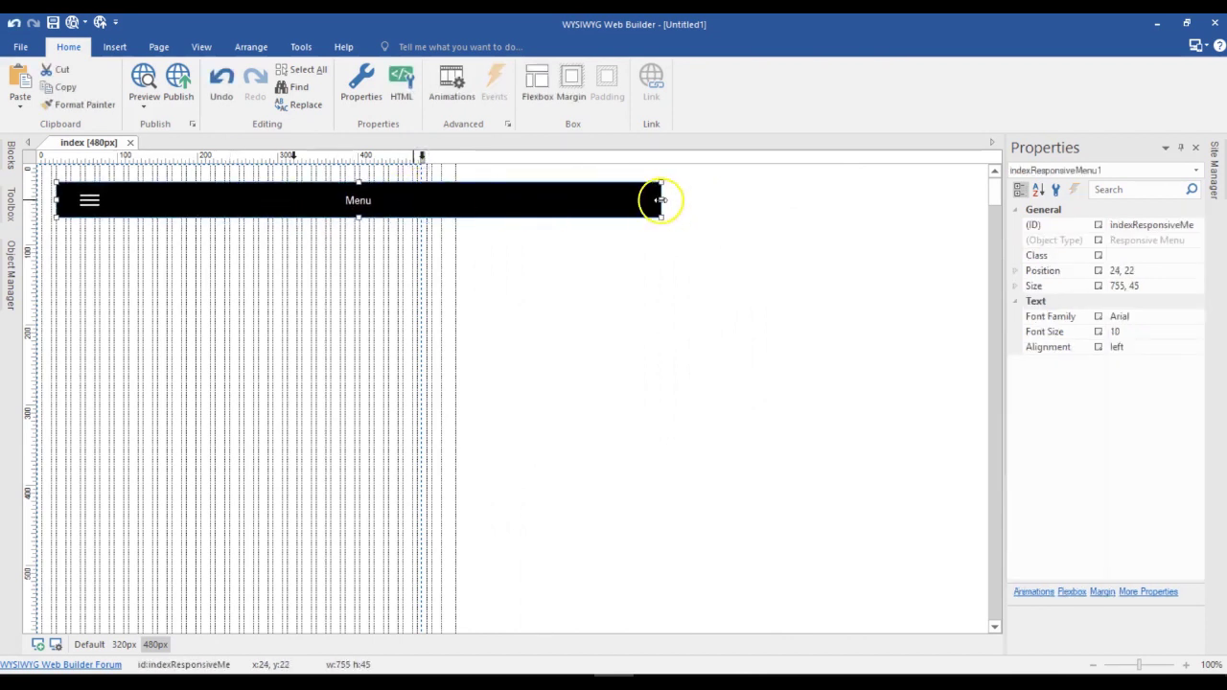
{"action": "left_click_drag", "start_coordinate": [662, 198], "coordinate": [415, 197]}
{"action": "left_click", "coordinate": [403, 226]}
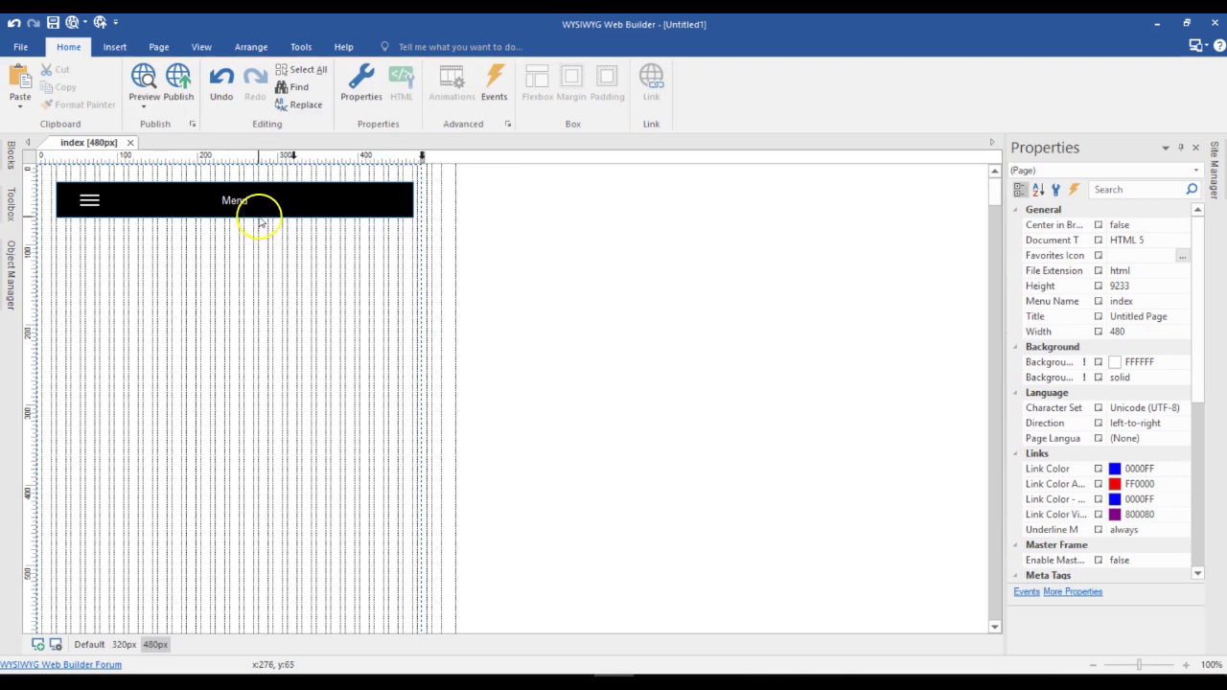
Compare the default and 480px layouts, review the menu settings, then return to the 480px view
{"action": "left_click", "coordinate": [420, 156]}
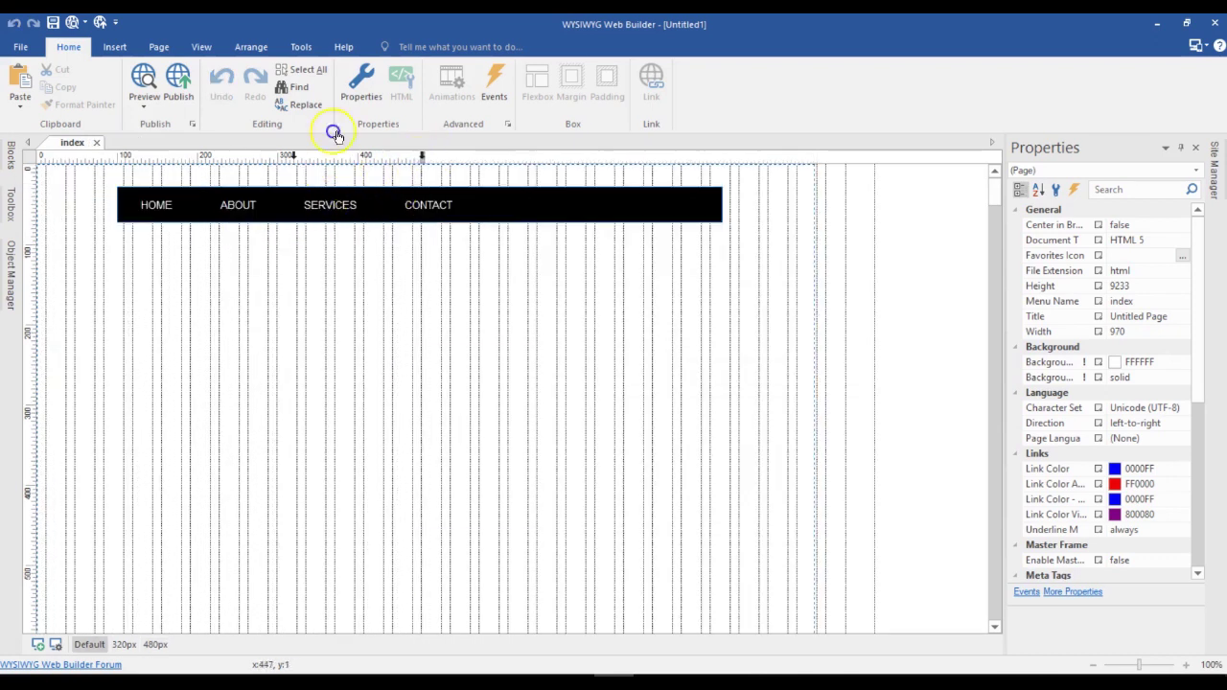
{"action": "left_click", "coordinate": [420, 156]}
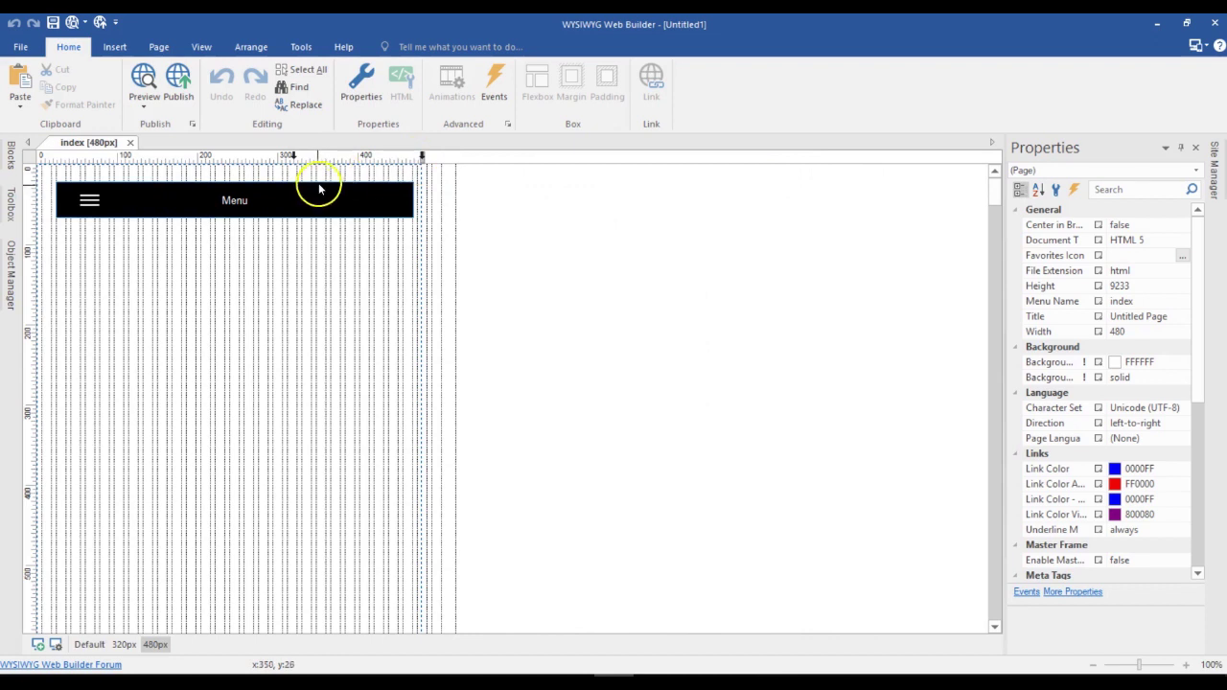
{"action": "left_click", "coordinate": [421, 157]}
{"action": "double_click", "coordinate": [411, 197]}
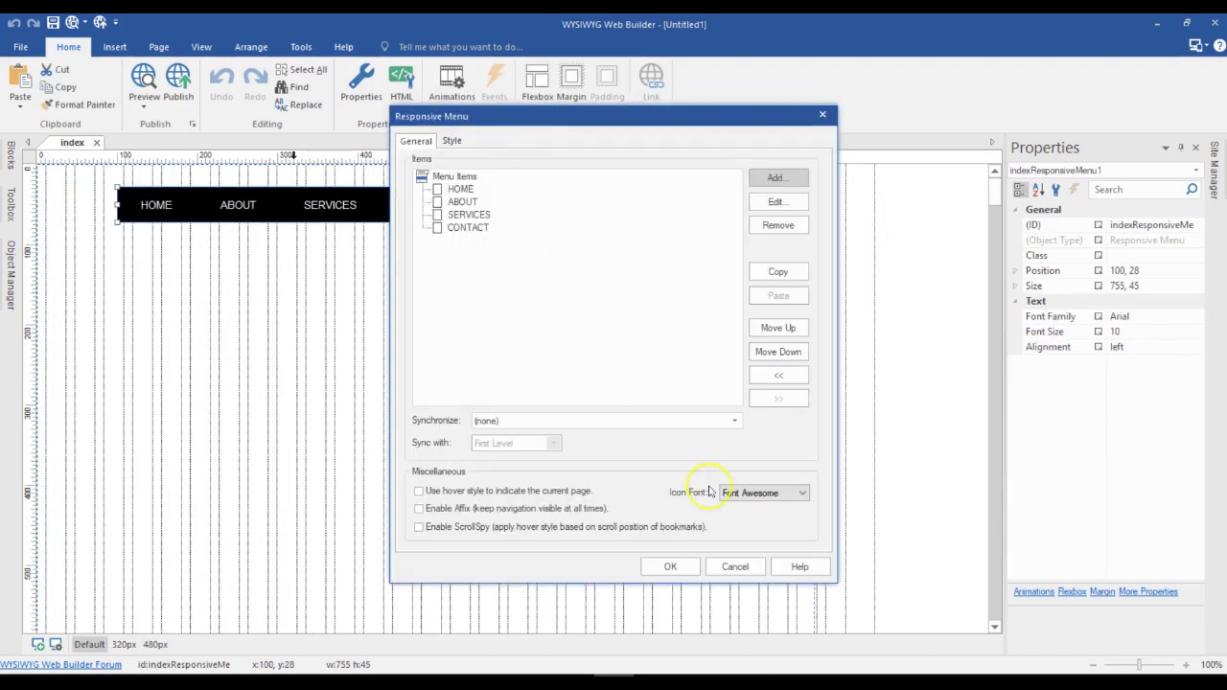
{"action": "left_click", "coordinate": [671, 566]}
{"action": "left_click", "coordinate": [421, 157]}
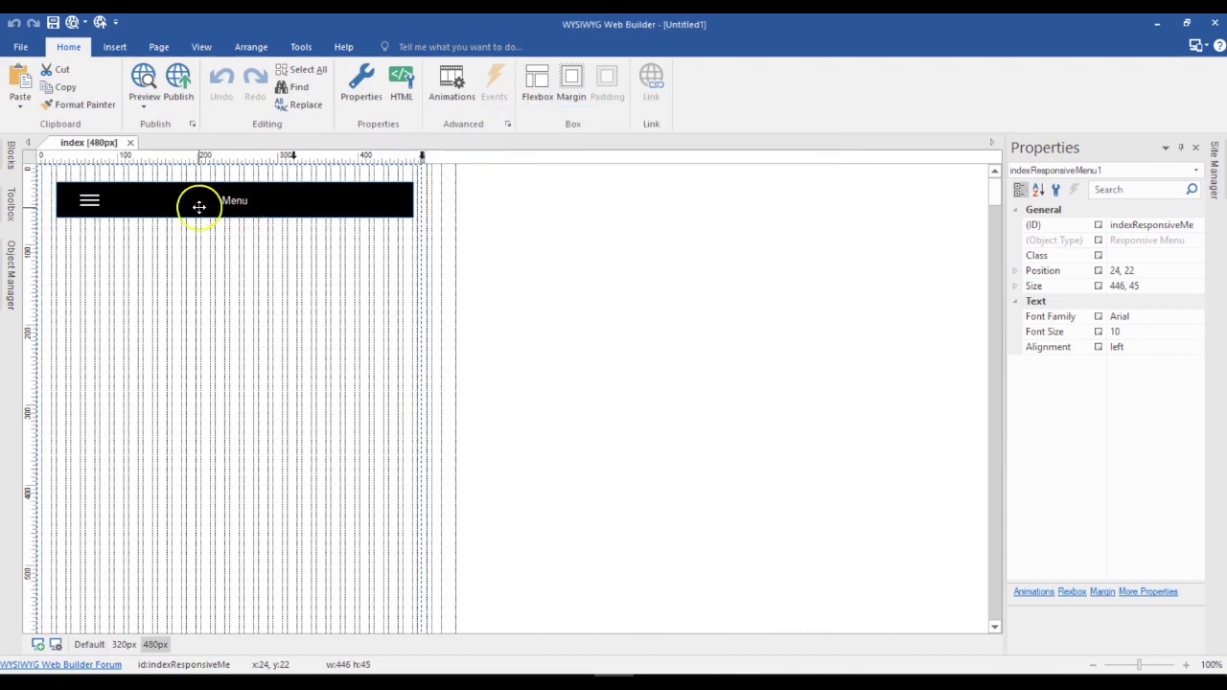
In the 320px layout, narrow the 'Menu' bar to 273 × 45
{"action": "left_click", "coordinate": [292, 156]}
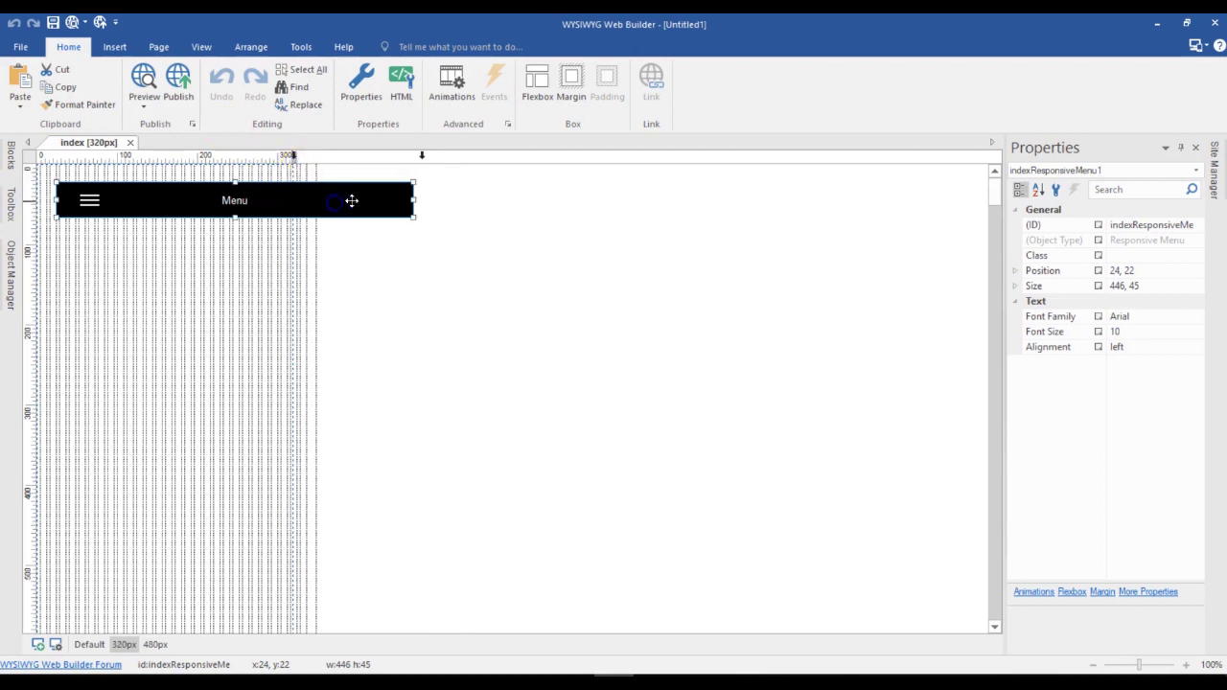
{"action": "left_click", "coordinate": [415, 204]}
{"action": "left_click_drag", "start_coordinate": [415, 199], "coordinate": [280, 169]}
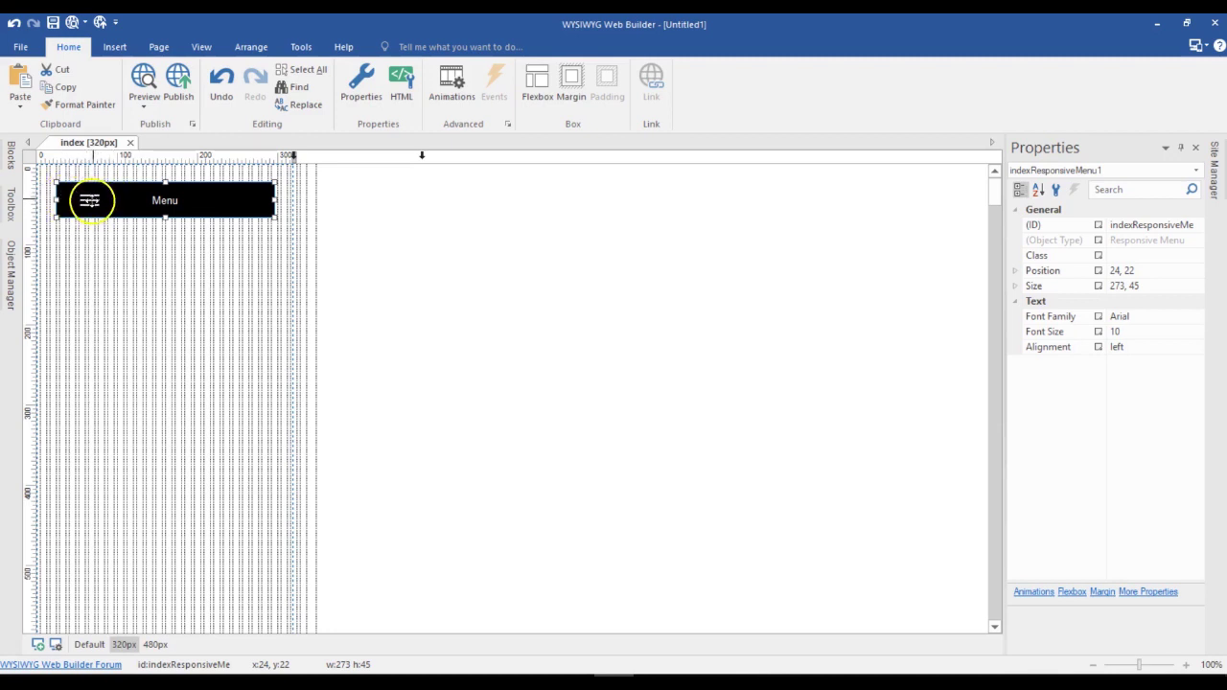
Set the menu title alignment to center with the hamburger button on the right
{"action": "double_click", "coordinate": [202, 200]}
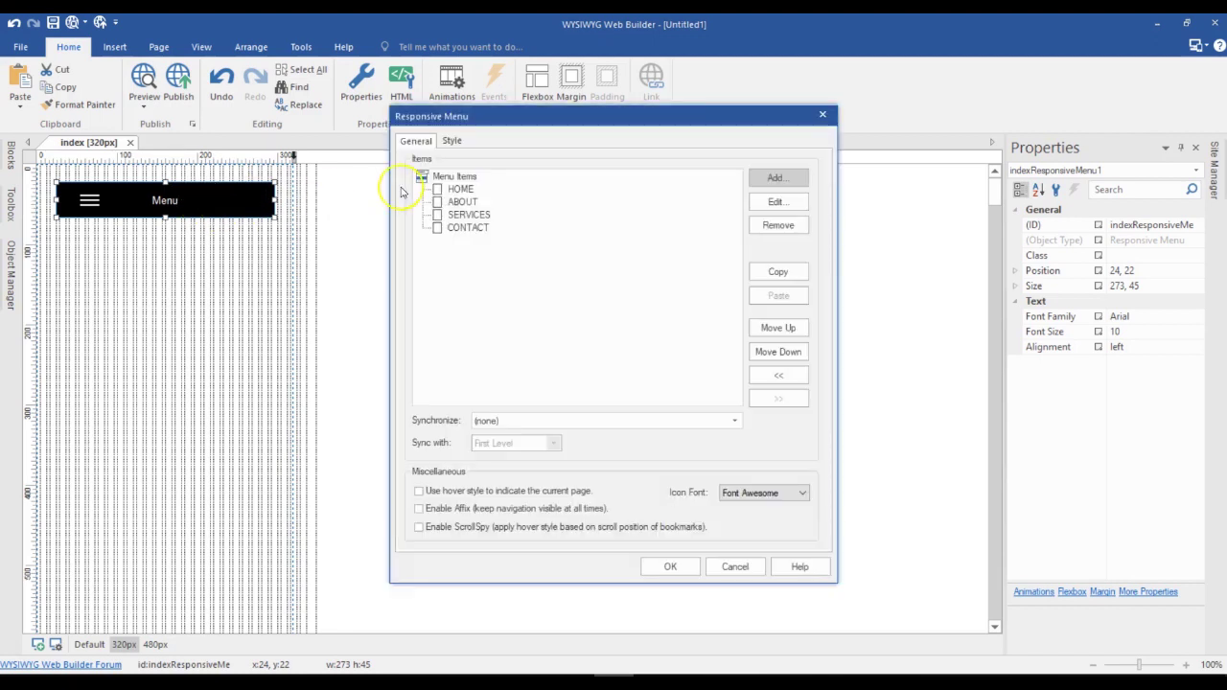
{"action": "left_click", "coordinate": [450, 141]}
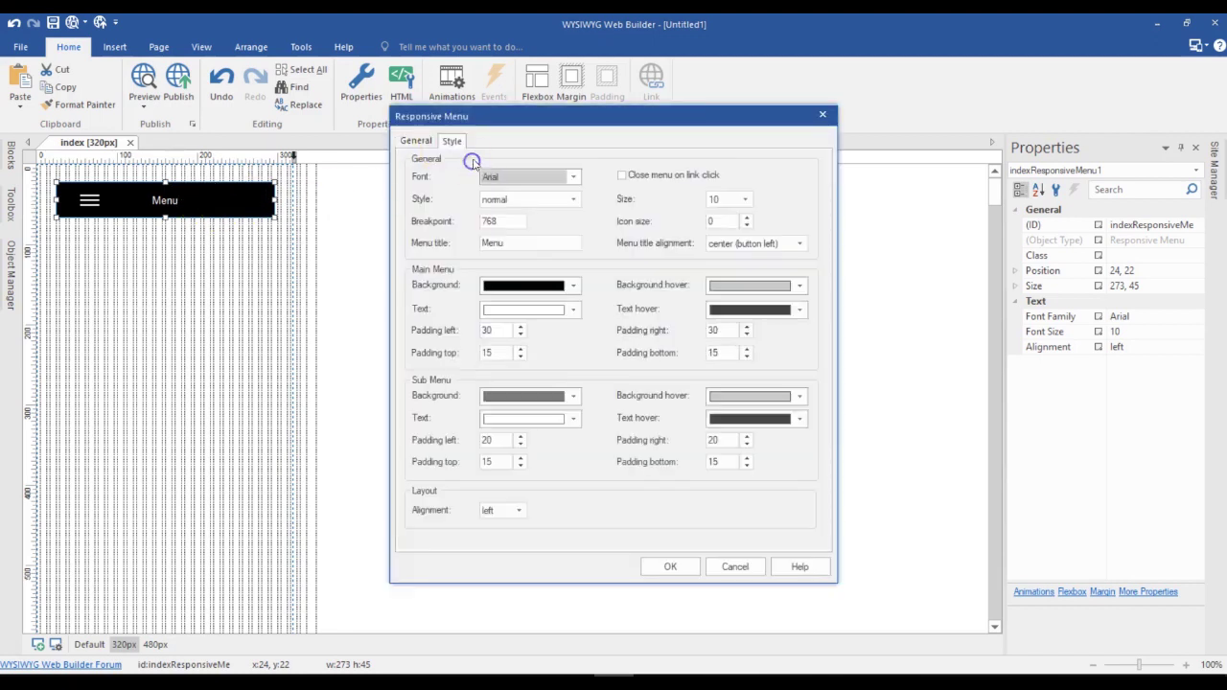
{"action": "left_click", "coordinate": [721, 244]}
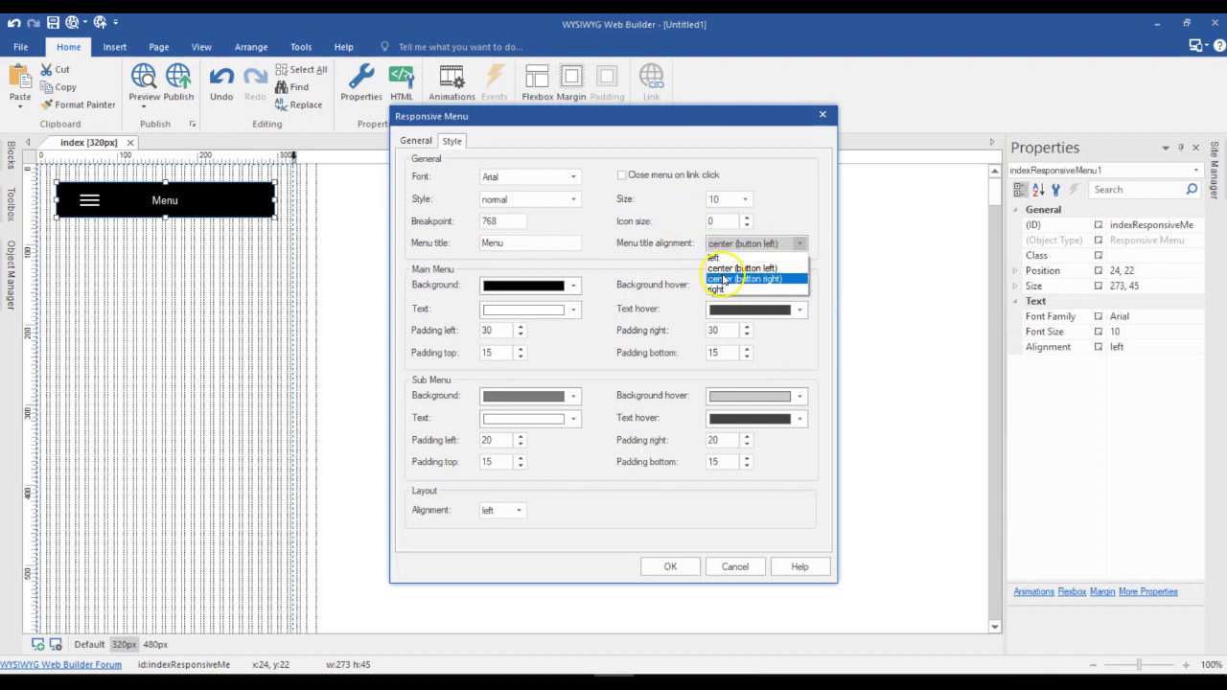
{"action": "left_click", "coordinate": [720, 279]}
{"action": "left_click", "coordinate": [671, 567]}
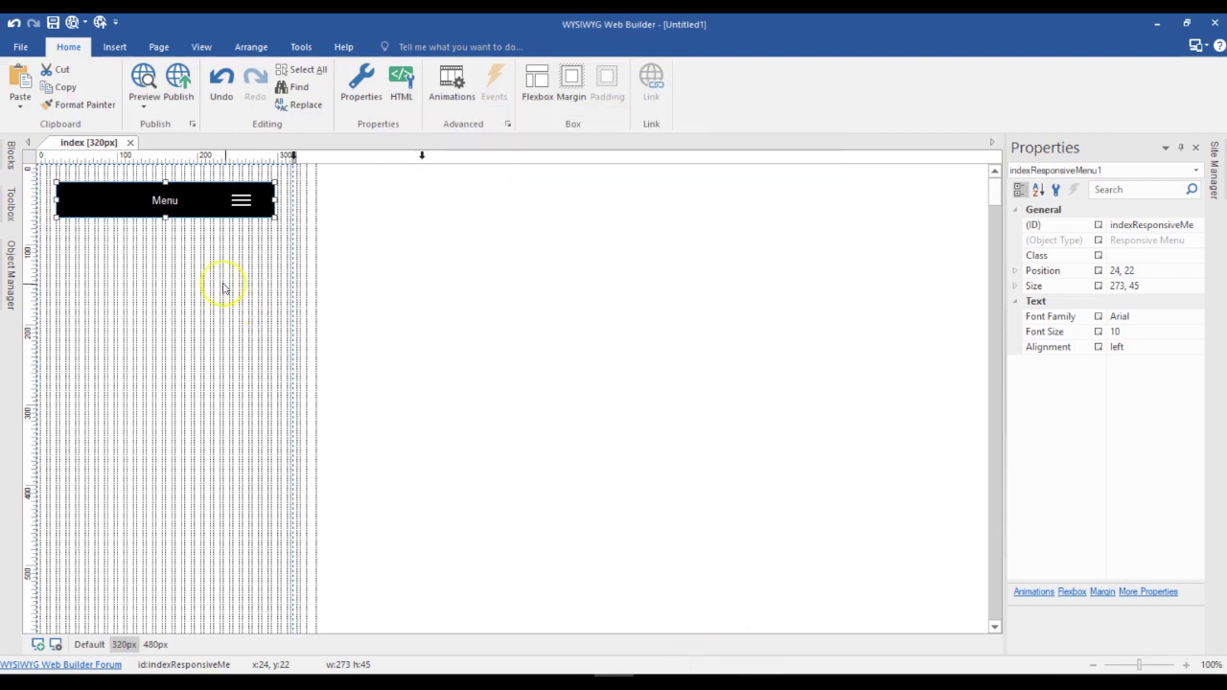
Change the menu title alignment to left in the Style settings
{"action": "double_click", "coordinate": [226, 203]}
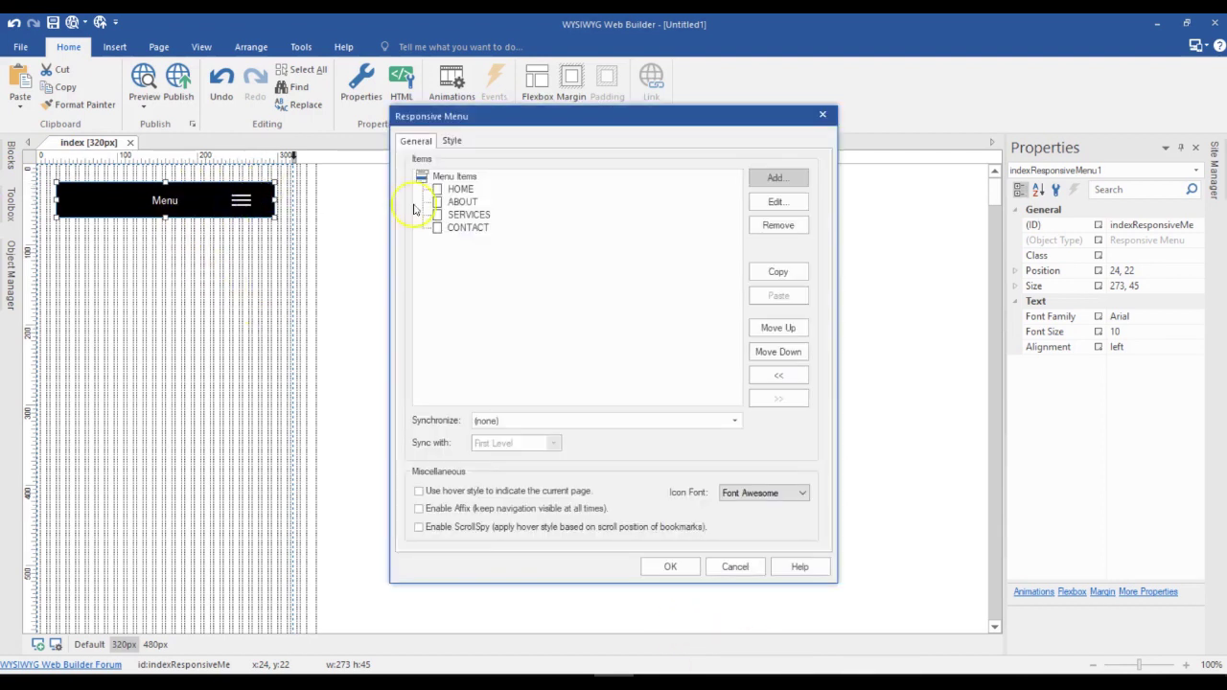
{"action": "left_click", "coordinate": [452, 140]}
{"action": "left_click", "coordinate": [735, 248]}
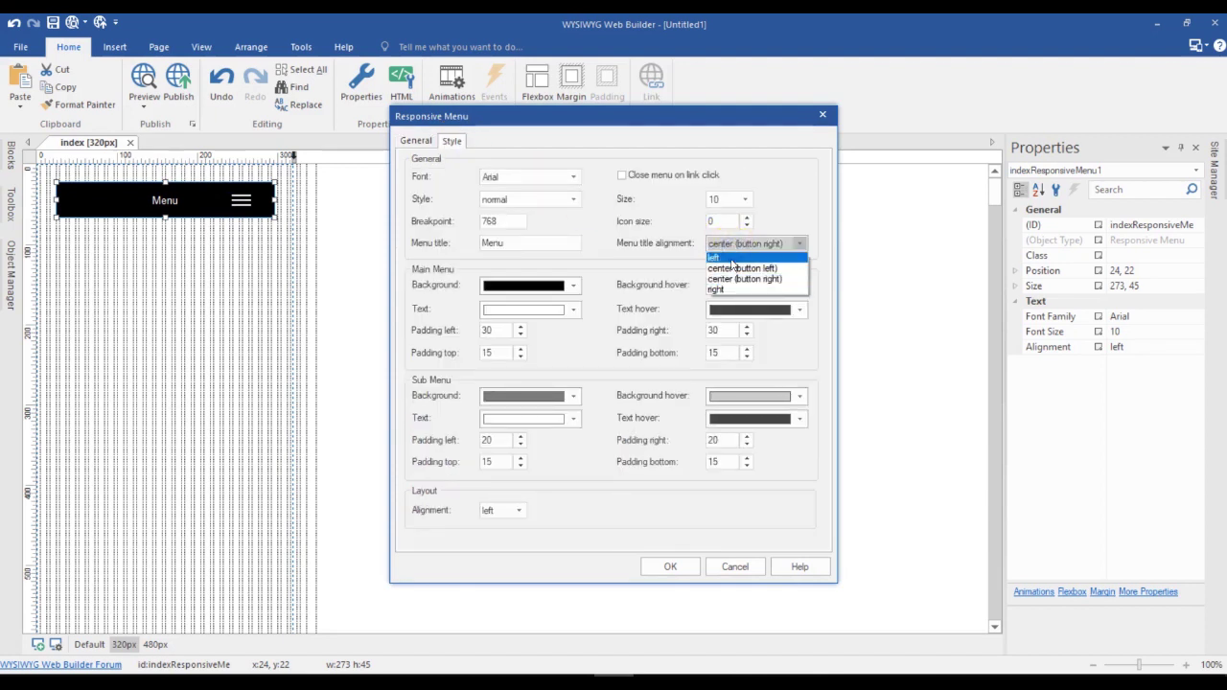
{"action": "left_click", "coordinate": [734, 259]}
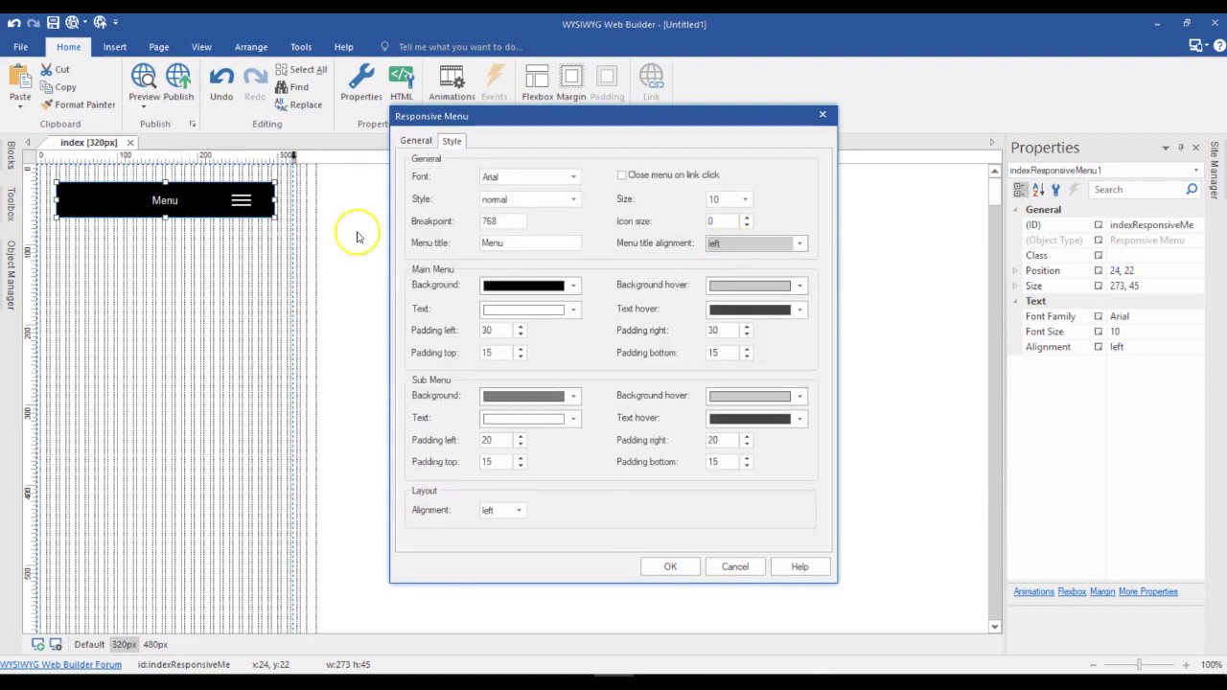
Apply the left alignment so 'Menu' sits left with the hamburger icon on the right
{"action": "left_click", "coordinate": [670, 566]}
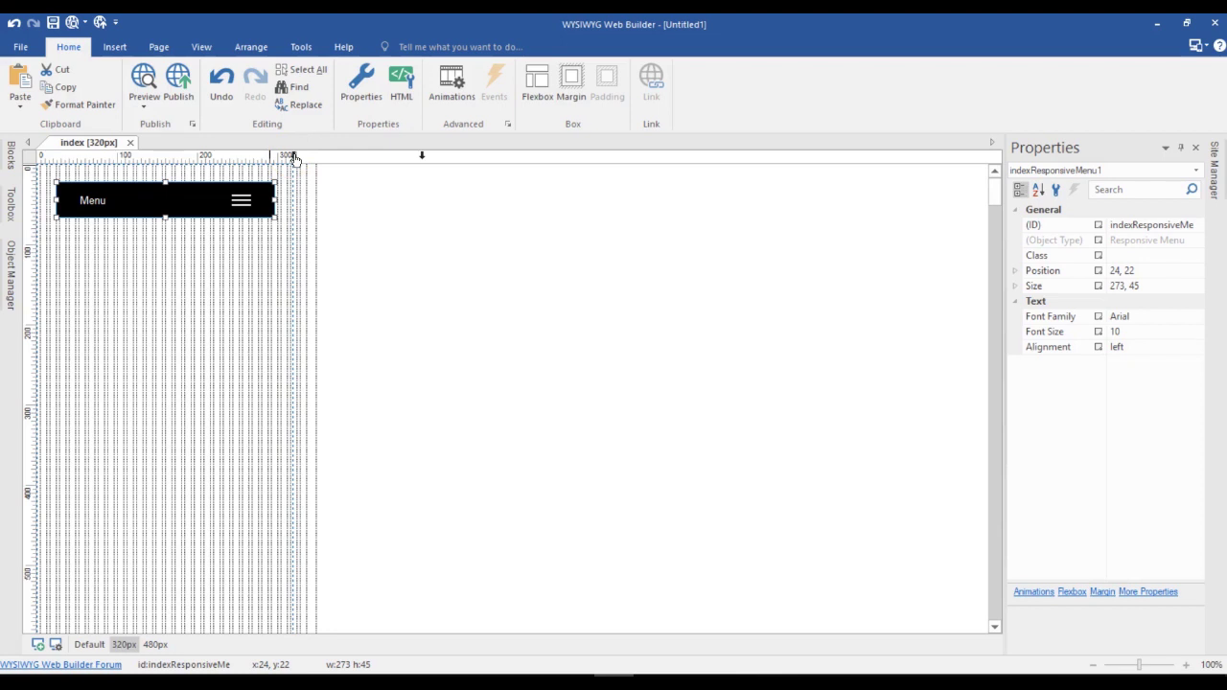
{"action": "left_click", "coordinate": [267, 198]}
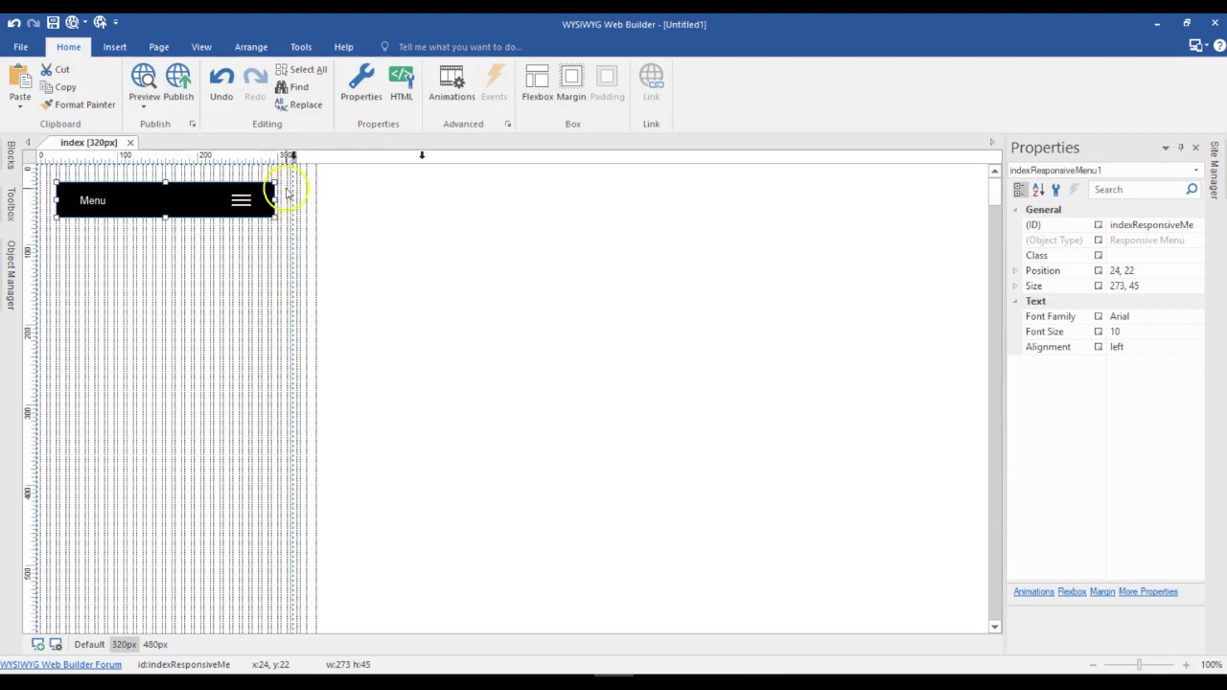